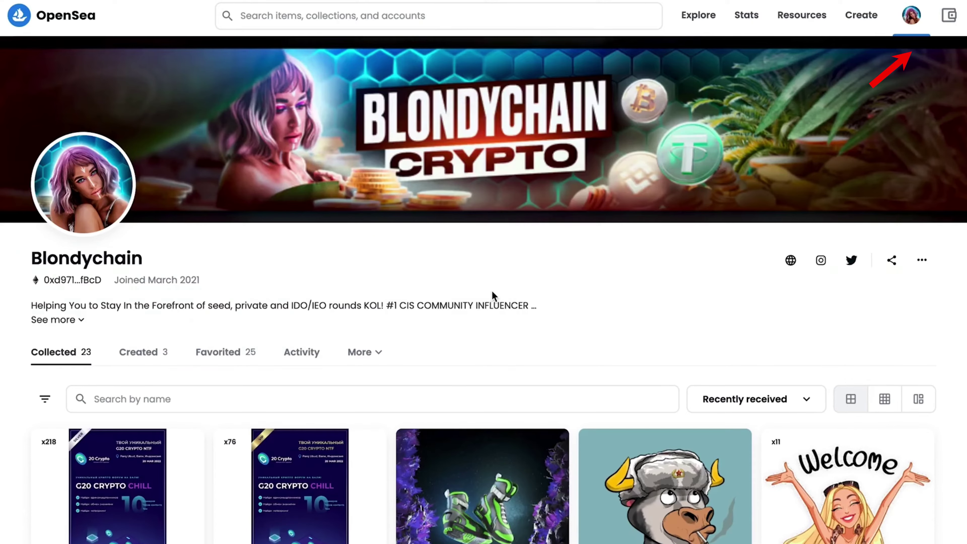
pyautogui.click(82, 10)
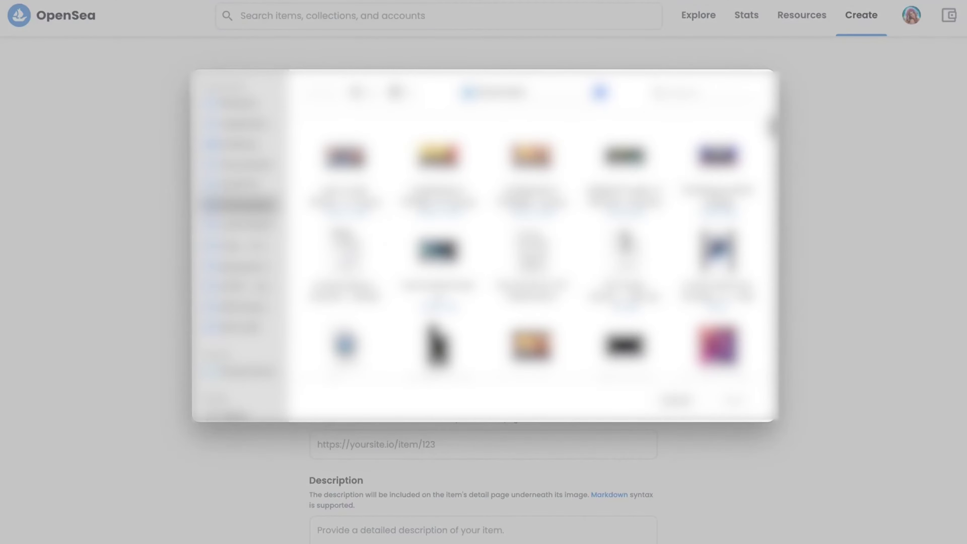
pyautogui.doubleClick(531, 156)
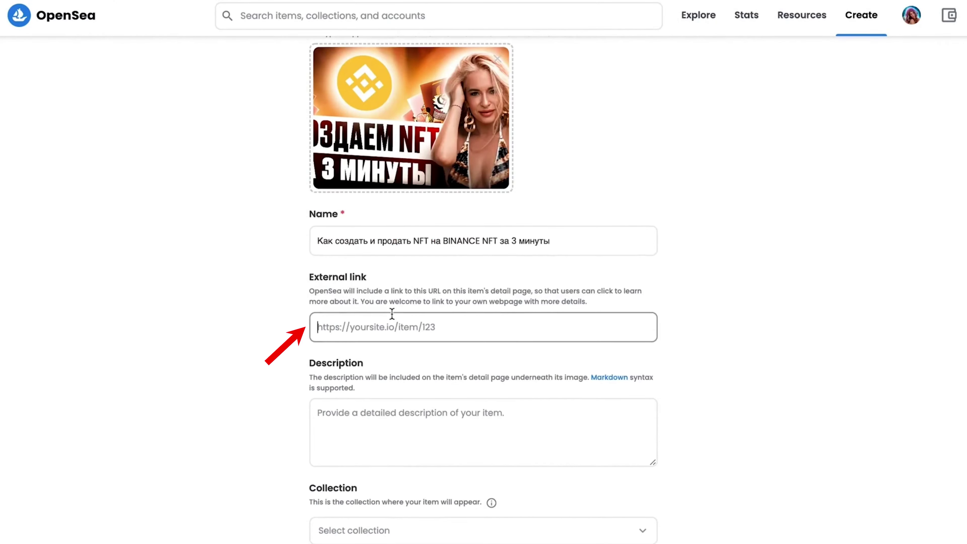
pyautogui.write('https://www.youtube.com/watch?v=KeTtHHZIpaI')
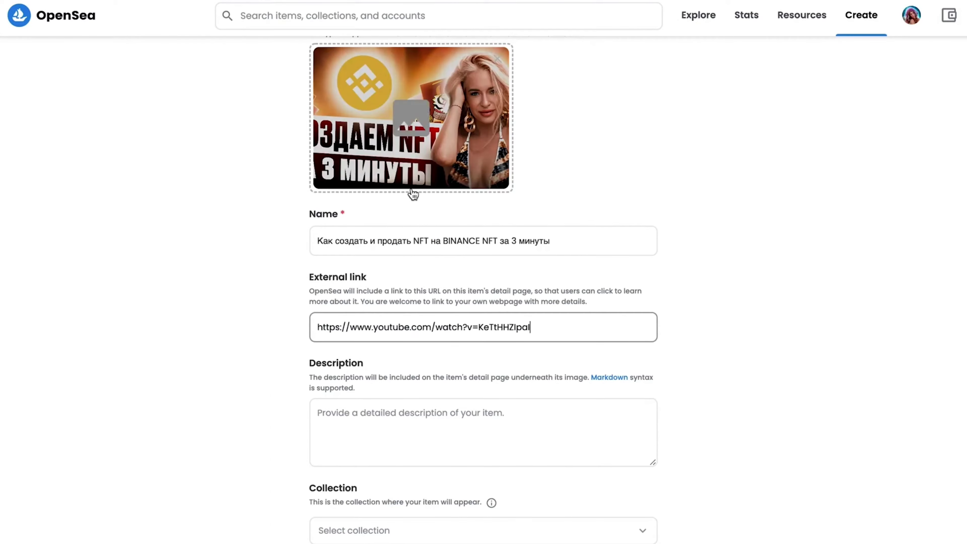
pyautogui.click(438, 440)
pyautogui.scroll(-2, 437, 440)
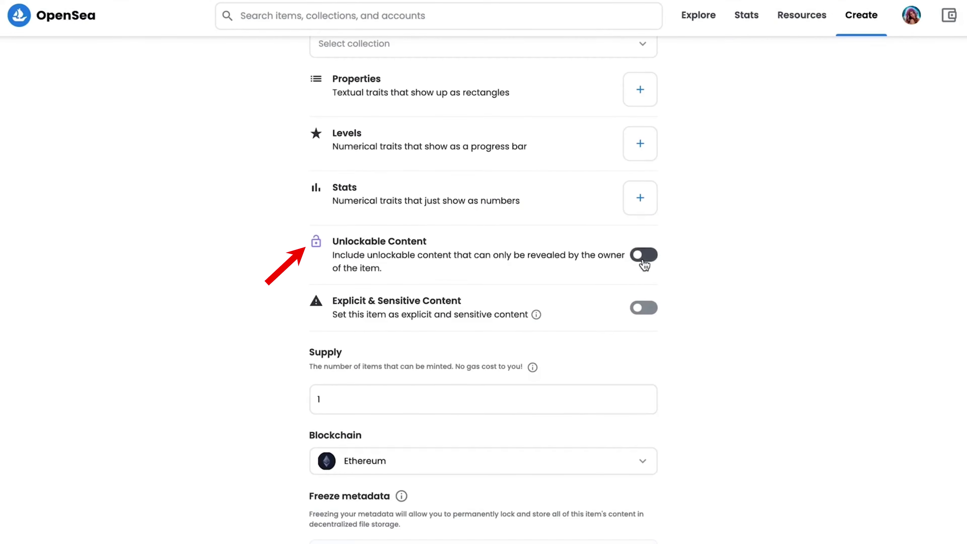
pyautogui.click(644, 255)
pyautogui.click(552, 312)
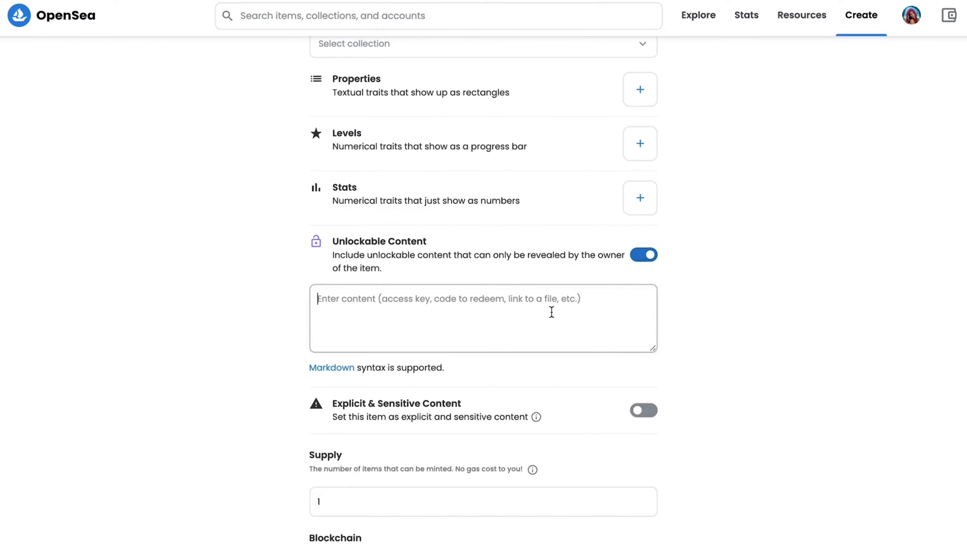
pyautogui.scroll(4, 552, 311)
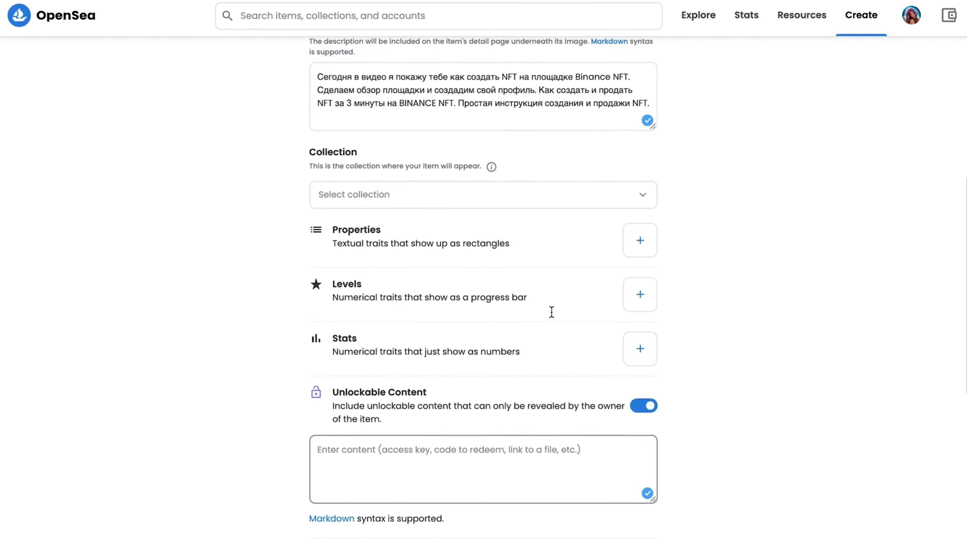
pyautogui.scroll(2, 553, 312)
pyautogui.scroll(-4, 552, 312)
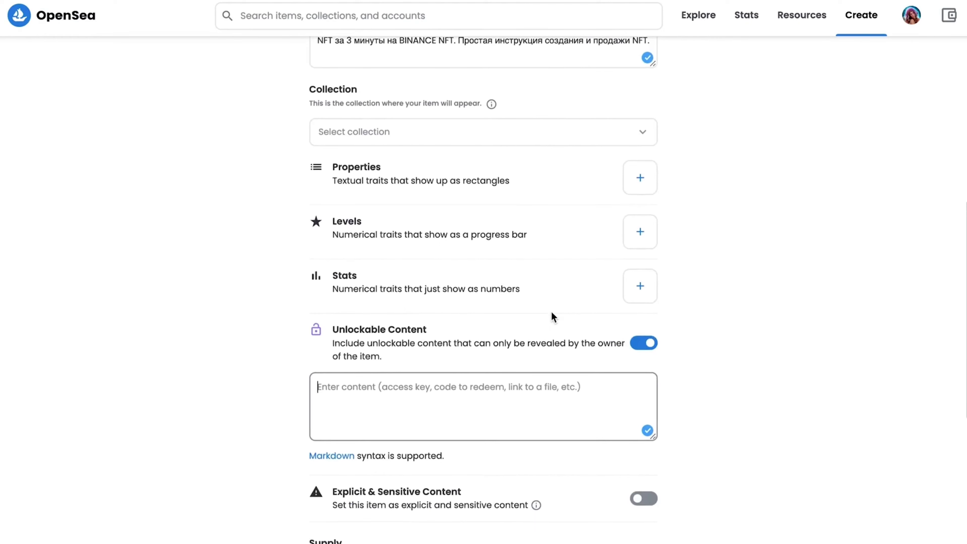
pyautogui.scroll(5, 552, 311)
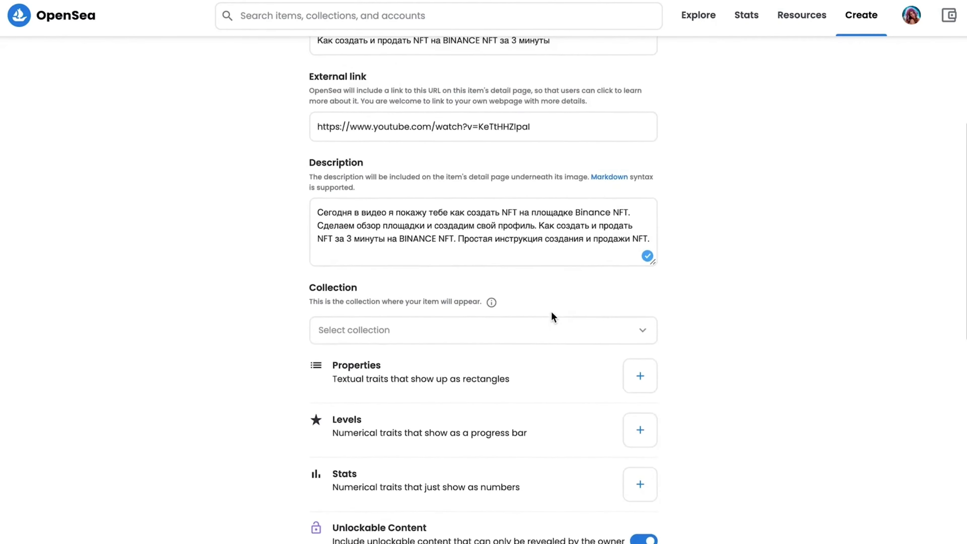
pyautogui.click(433, 125)
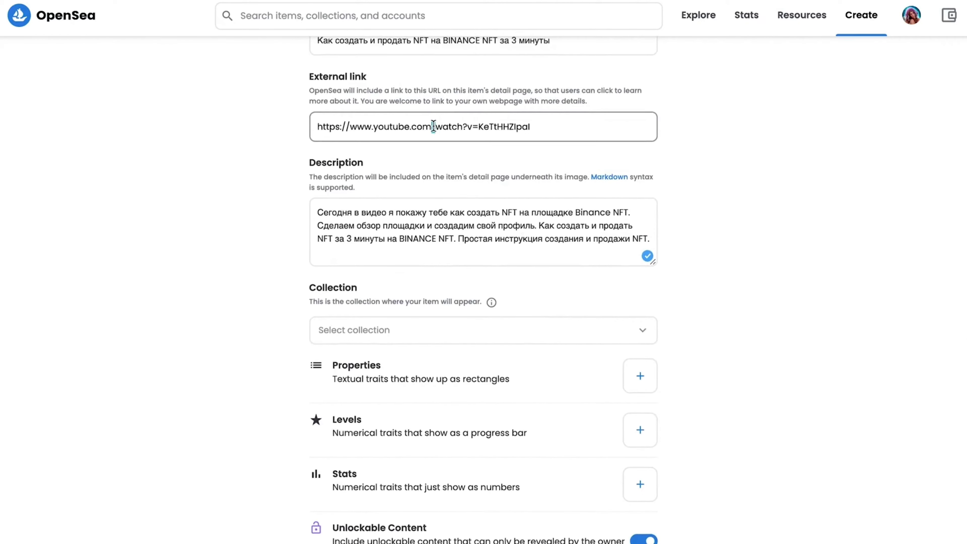
pyautogui.scroll(-7, 693, 339)
# Set the item's supply to 100 and its blockchain to Polygon.
pyautogui.scroll(-5, 711, 340)
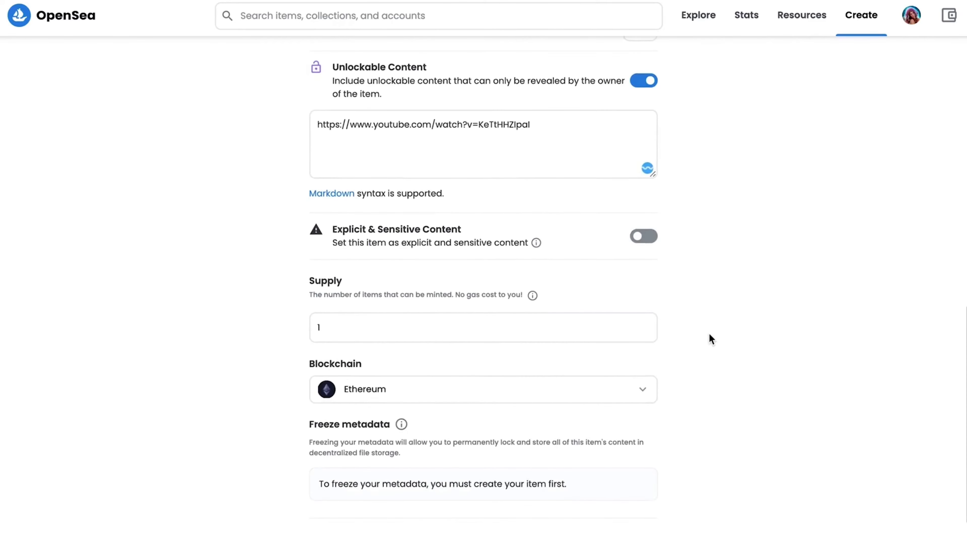
pyautogui.click(610, 328)
pyautogui.write('00')
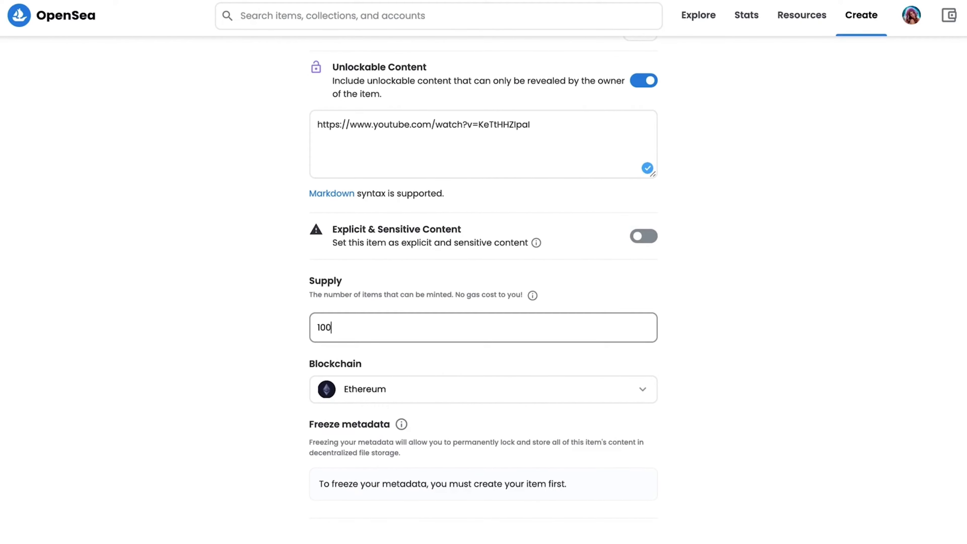
pyautogui.click(726, 313)
pyautogui.click(607, 392)
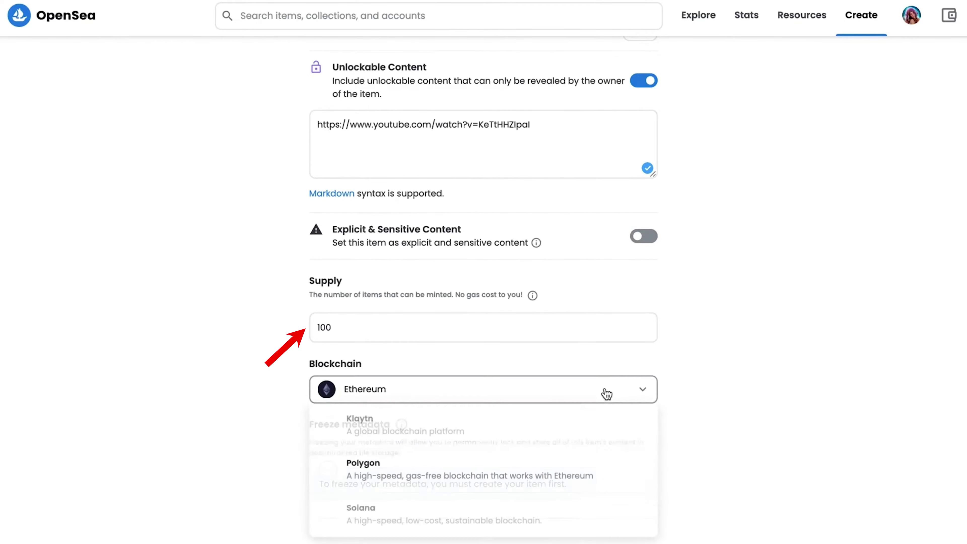
pyautogui.click(381, 468)
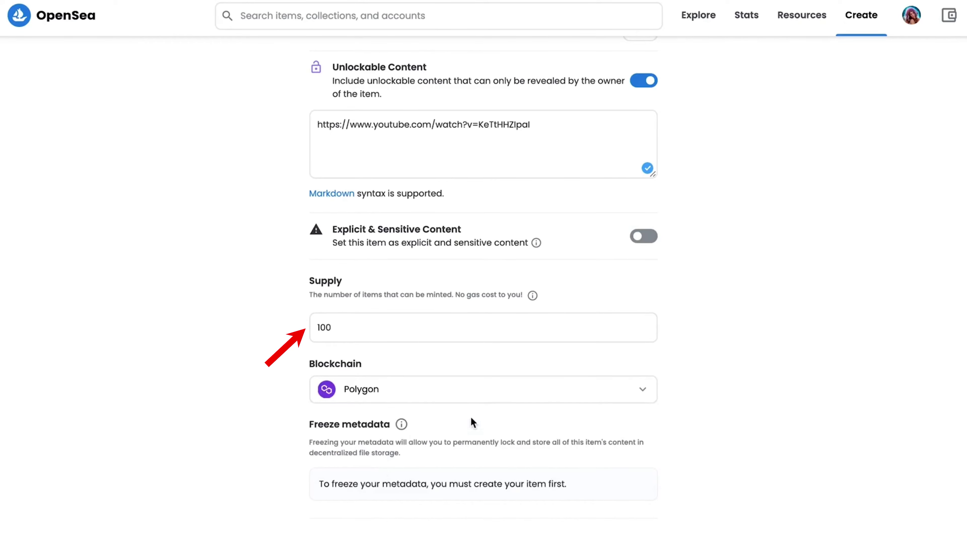
# Create the item, complete the human verification check and dismiss the creation message.
pyautogui.scroll(-1, 752, 319)
pyautogui.scroll(-1, 752, 320)
pyautogui.click(359, 498)
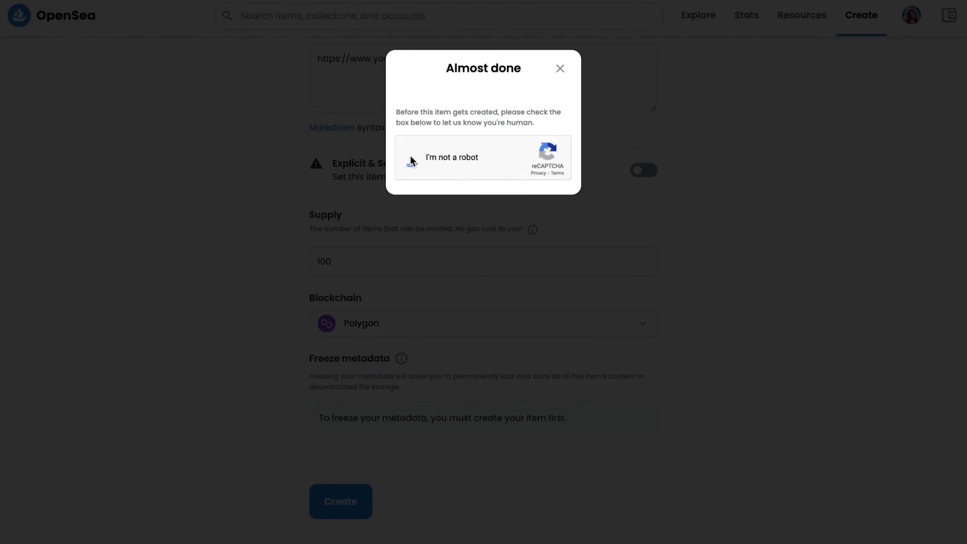
pyautogui.click(411, 156)
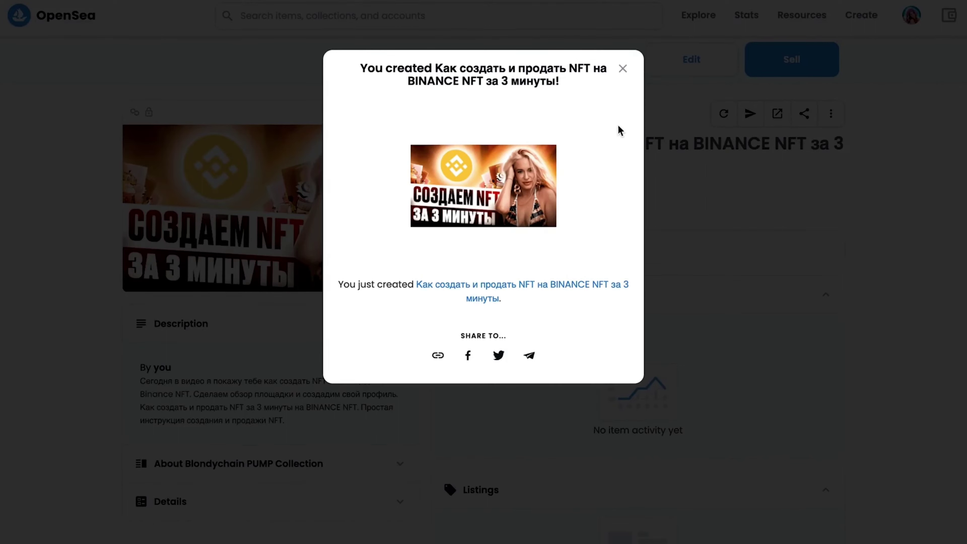
pyautogui.click(624, 70)
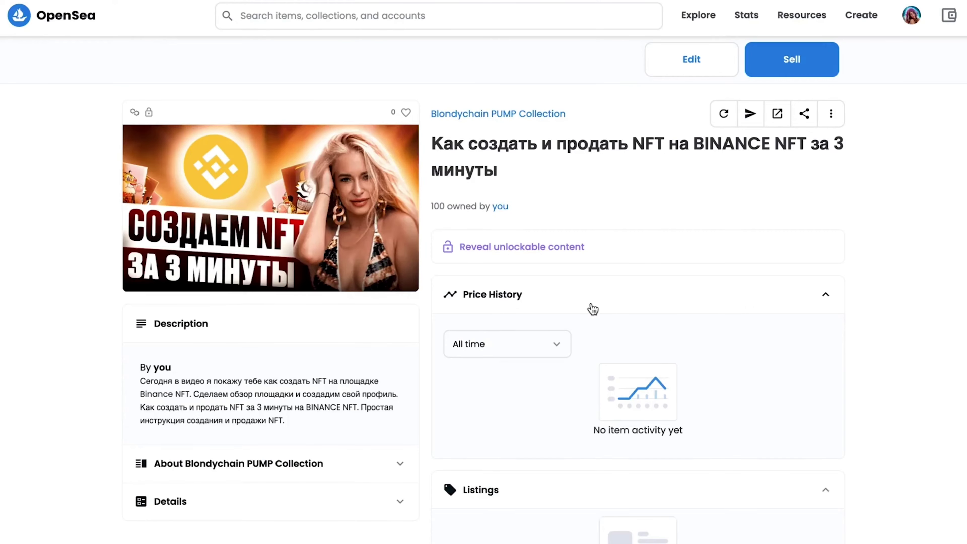
# Examine the collection information and details on the new item's page.
pyautogui.scroll(-3, 593, 304)
pyautogui.click(300, 350)
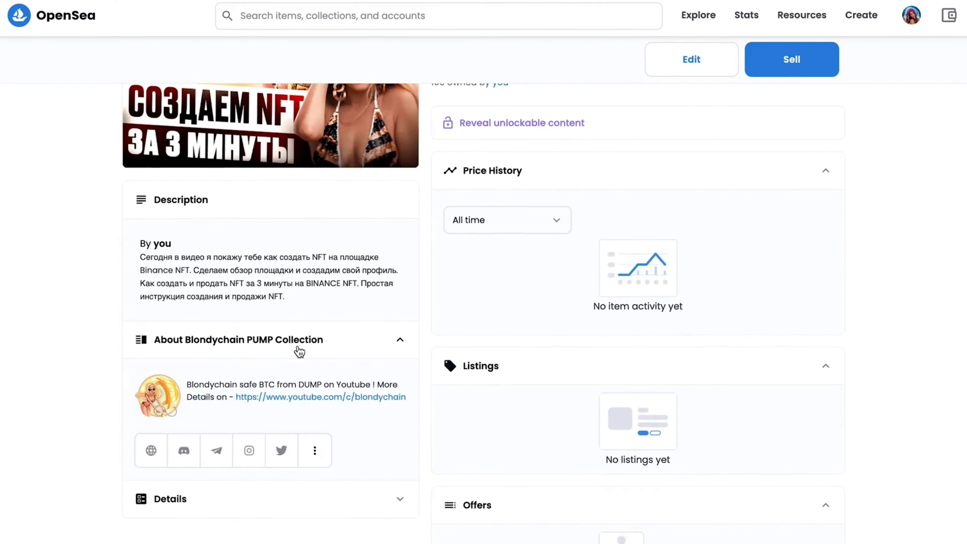
pyautogui.scroll(-3, 201, 412)
pyautogui.click(201, 404)
pyautogui.scroll(-8, 200, 409)
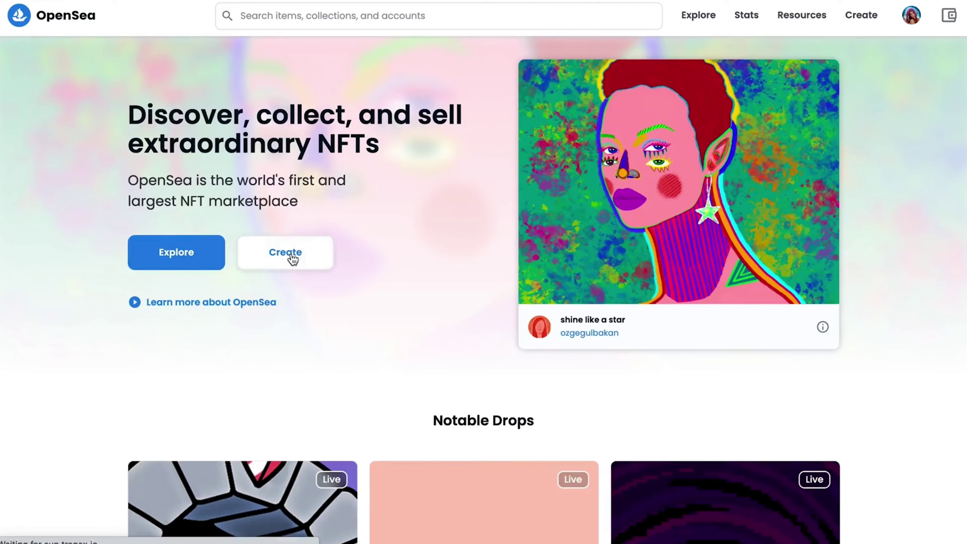
# Start another new item and add a level named NFT VIDEO with the value 3 of 5.
pyautogui.click(293, 255)
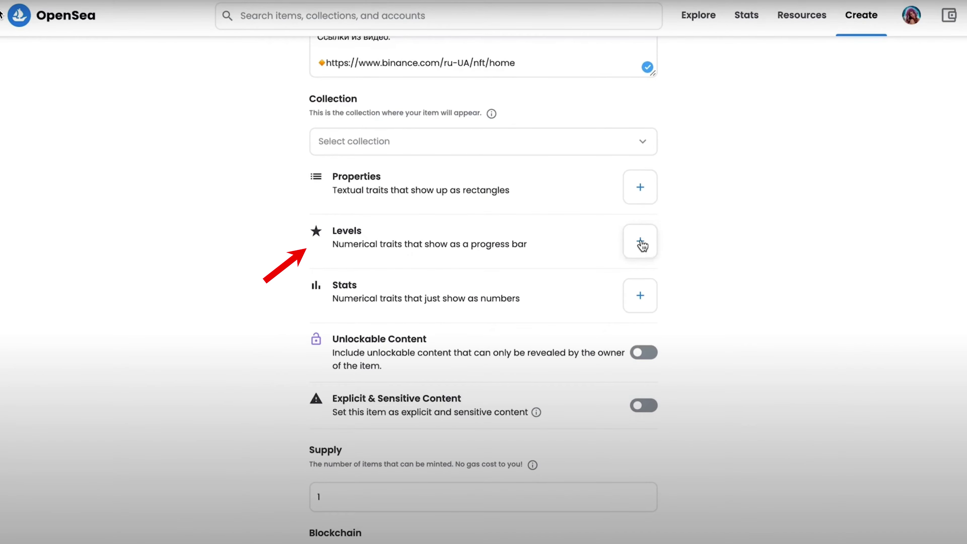
pyautogui.click(641, 243)
pyautogui.write('NFT ')
pyautogui.write('VIDEO')
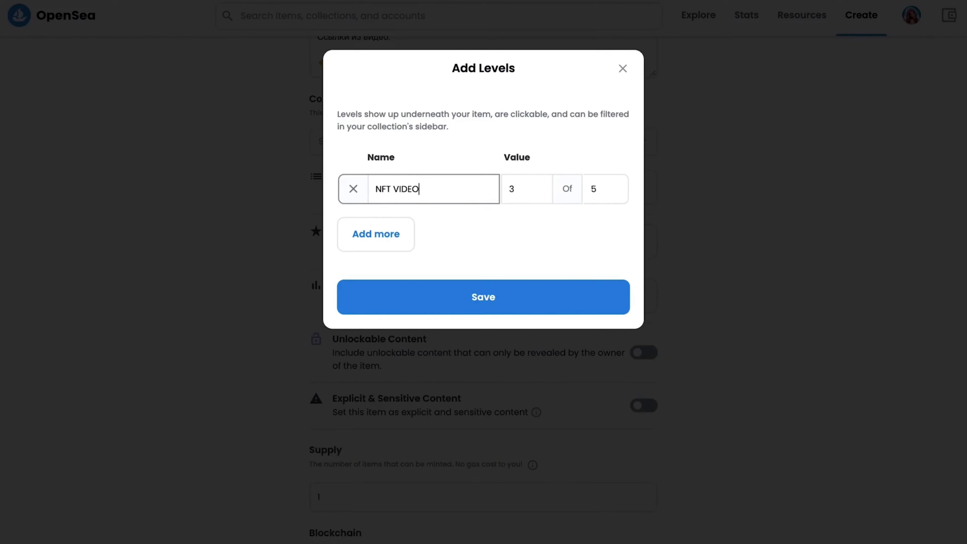
pyautogui.click(528, 193)
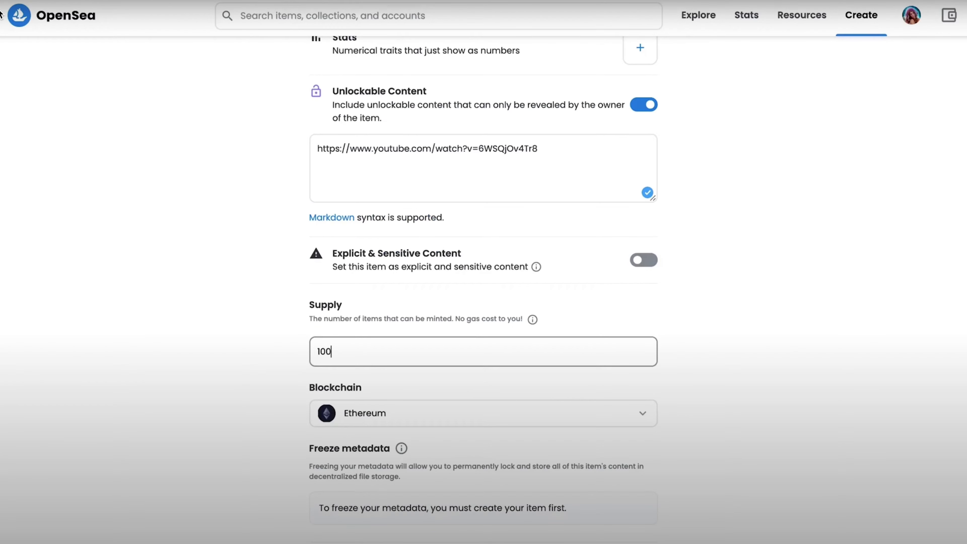
# Set the second item's blockchain to Polygon and create the item.
pyautogui.click(417, 417)
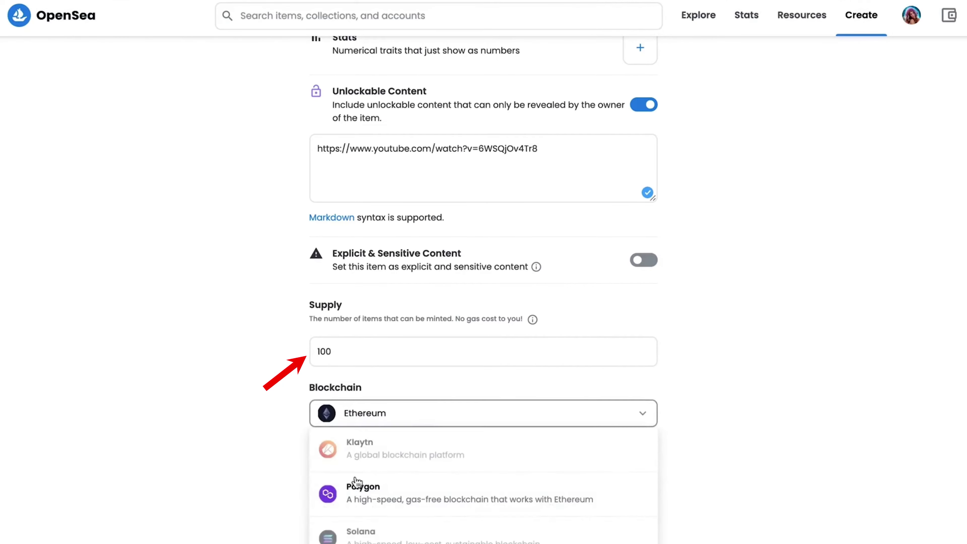
pyautogui.click(425, 488)
pyautogui.scroll(-2, 786, 378)
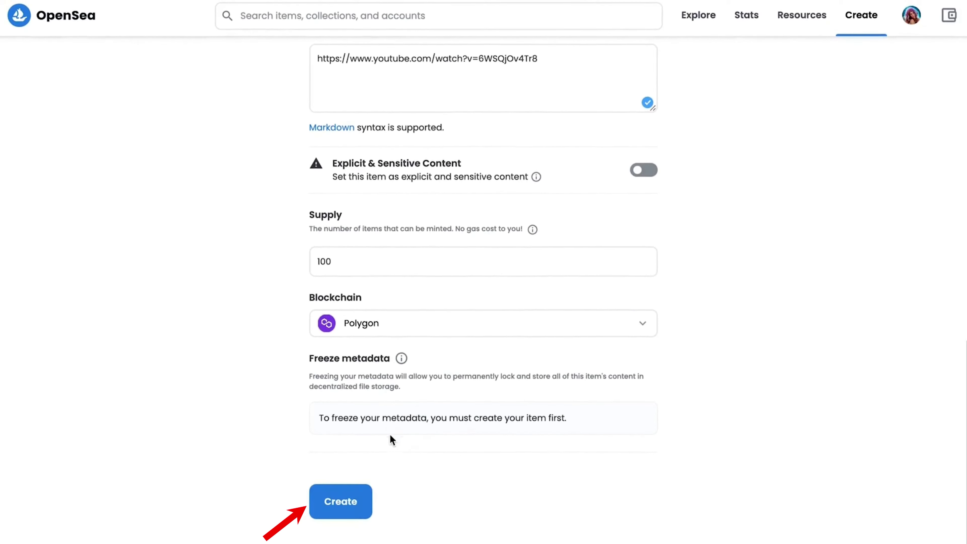
pyautogui.click(341, 491)
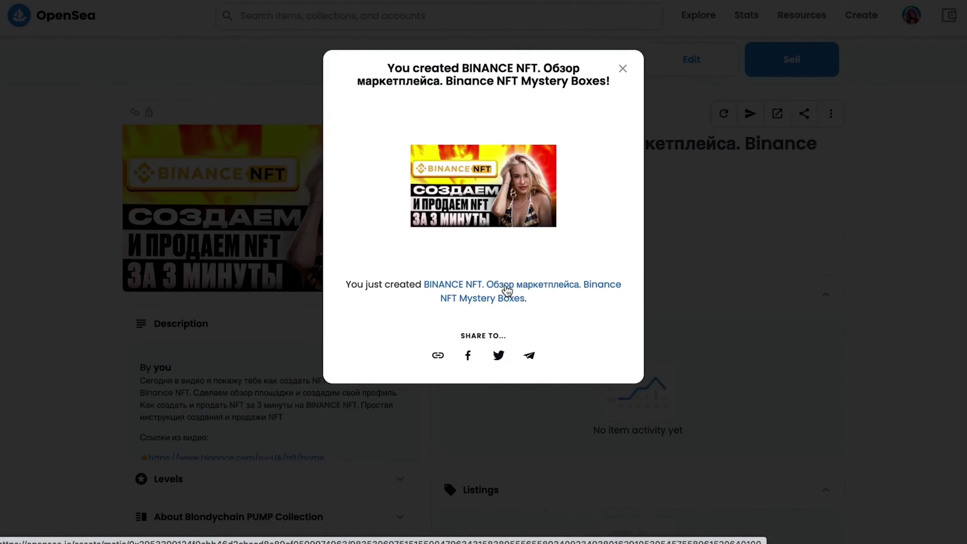
# Open the newly created item's page and examine its levels, collection information, details and activity.
pyautogui.click(508, 291)
pyautogui.scroll(-2, 345, 396)
pyautogui.click(346, 394)
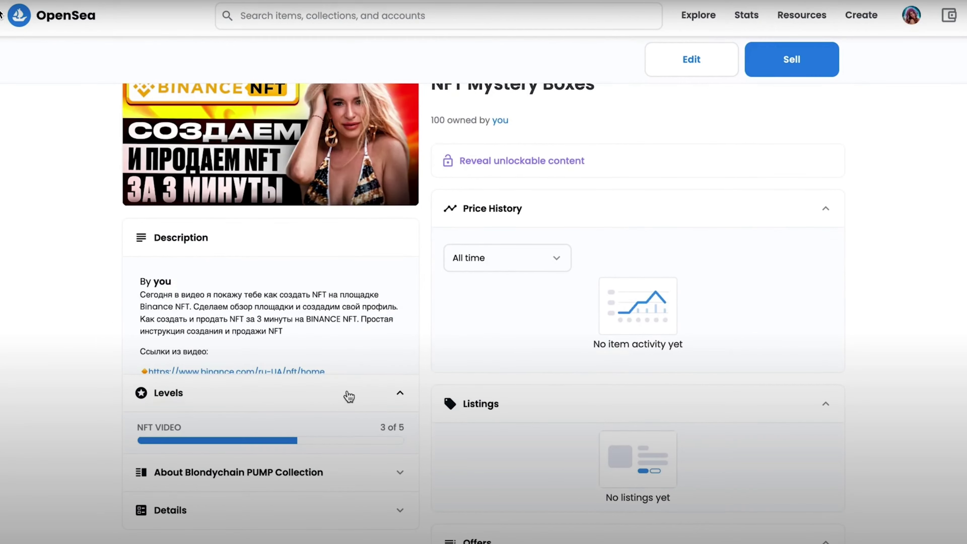
pyautogui.scroll(-3, 346, 395)
pyautogui.click(266, 348)
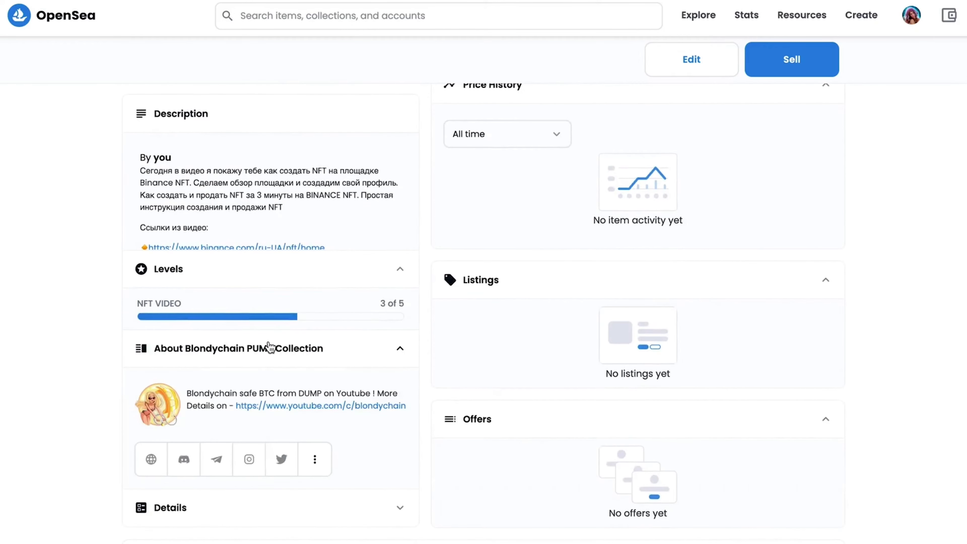
pyautogui.scroll(-3, 310, 340)
pyautogui.click(283, 370)
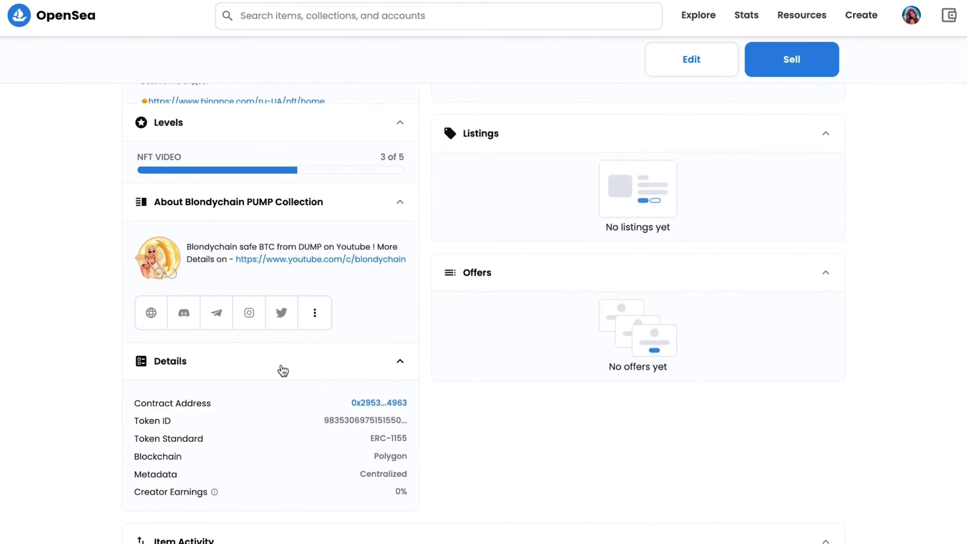
pyautogui.scroll(-4, 283, 370)
pyautogui.scroll(-4, 282, 369)
pyautogui.scroll(20, 282, 370)
pyautogui.scroll(-1, 544, 225)
# Start a third item with the free mint cover image and name it "100$ в день на FREE MINT проектах. Простой способ поиска free mint NFT".
pyautogui.click(862, 16)
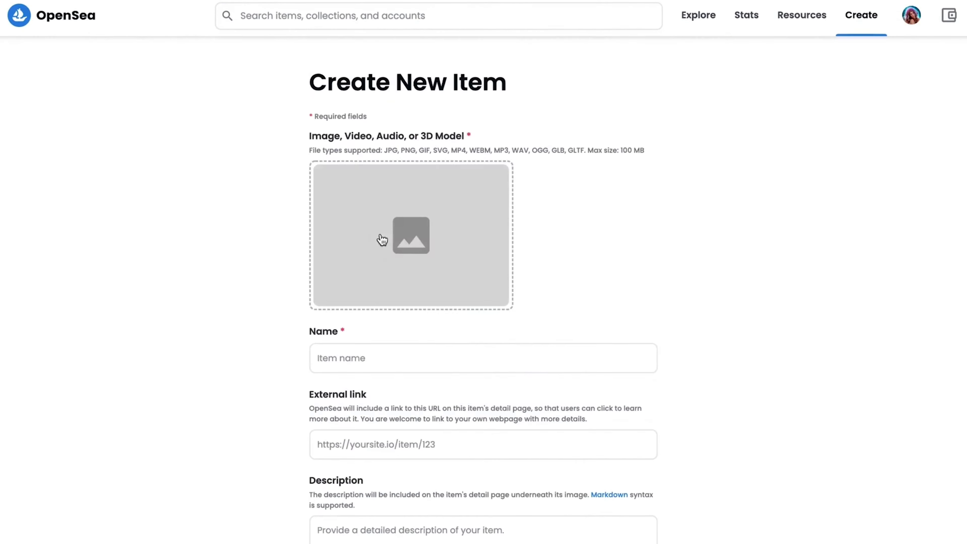
pyautogui.click(382, 240)
pyautogui.click(345, 160)
pyautogui.click(735, 400)
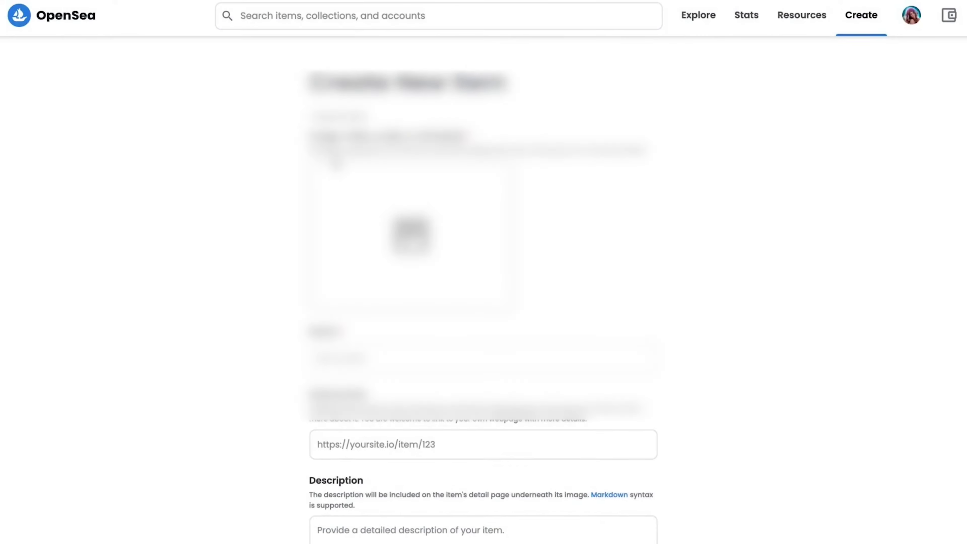
pyautogui.click(345, 357)
pyautogui.write('100$ в день на FREE MINT проектах. Простой способ поиска free mint NFT')
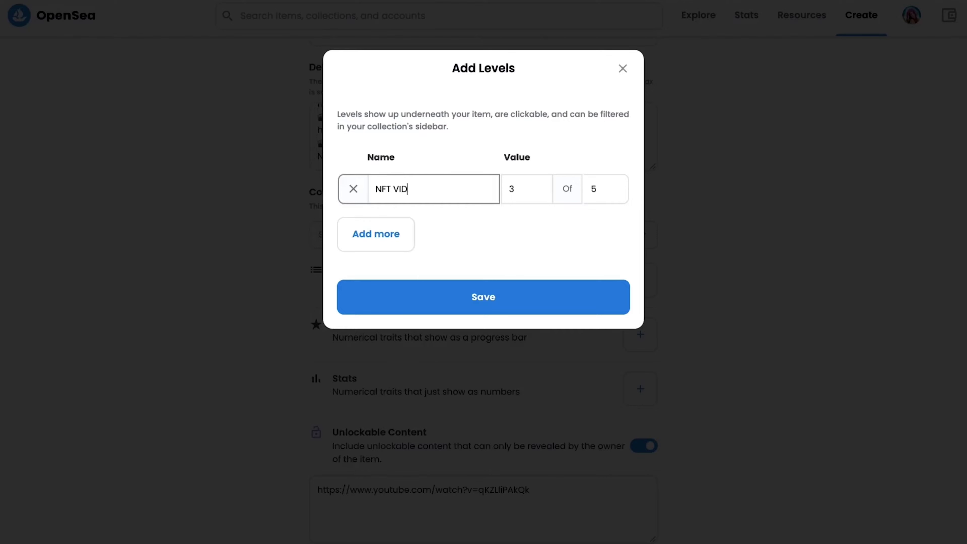
# Name the third item's level NFT VIDEO, set its value to 5 of 5 and save it.
pyautogui.write('DEO')
pyautogui.press('Tab')
pyautogui.write('5')
pyautogui.click(532, 299)
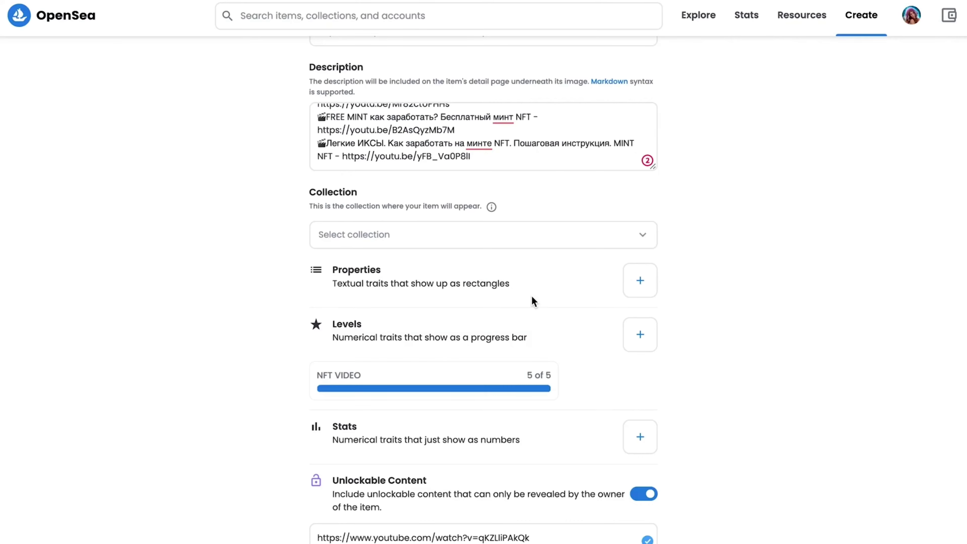
# Set the third item's supply to 100, leaving explicit and sensitive content disabled.
pyautogui.scroll(-5, 531, 296)
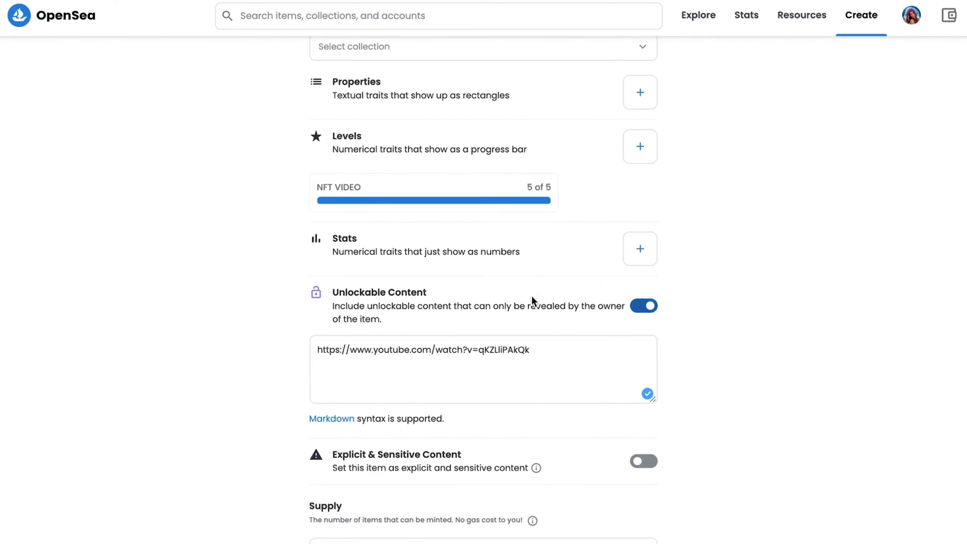
pyautogui.scroll(-3, 531, 296)
pyautogui.scroll(-3, 532, 297)
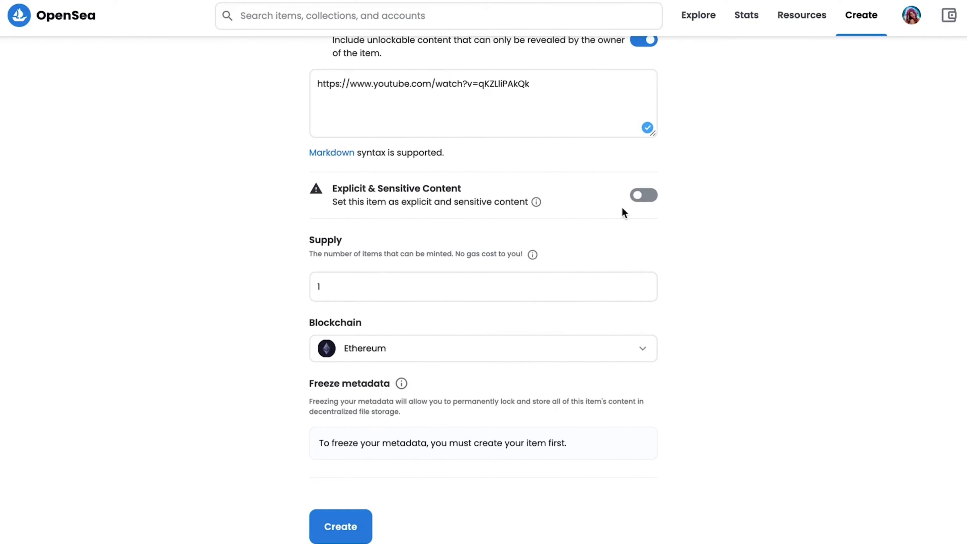
pyautogui.click(650, 198)
pyautogui.click(646, 198)
pyautogui.click(410, 289)
pyautogui.write('00')
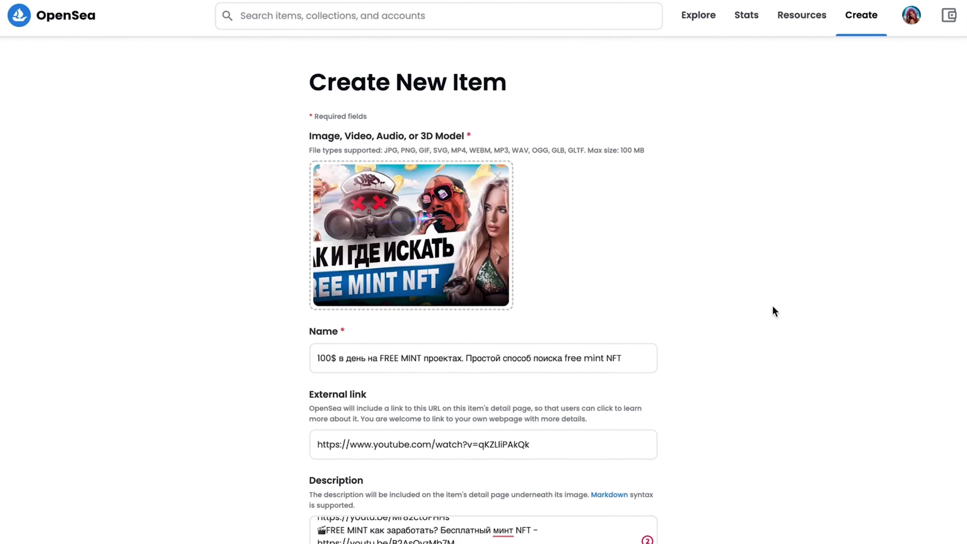
pyautogui.scroll(-15, 775, 311)
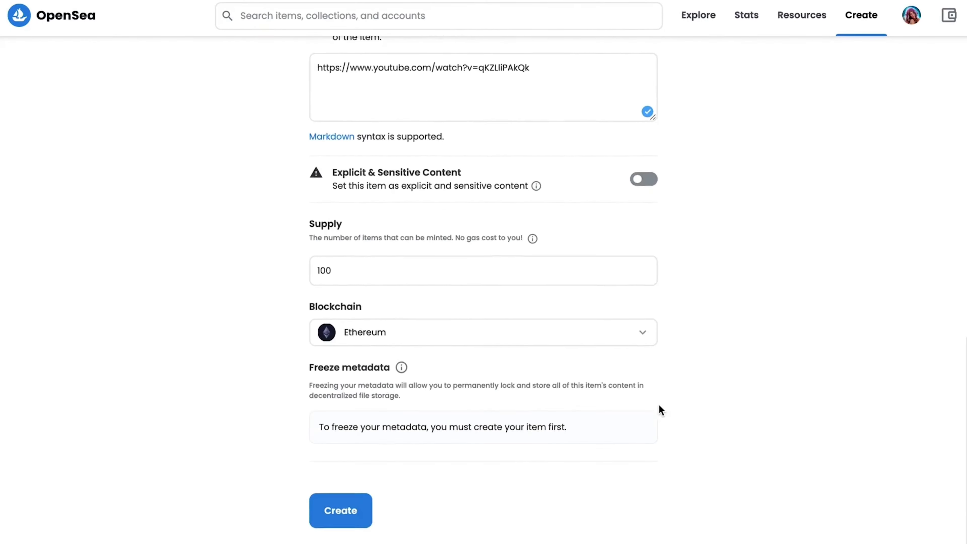
# Set the third item's blockchain to Polygon and create the item, completing the human verification.
pyautogui.click(493, 328)
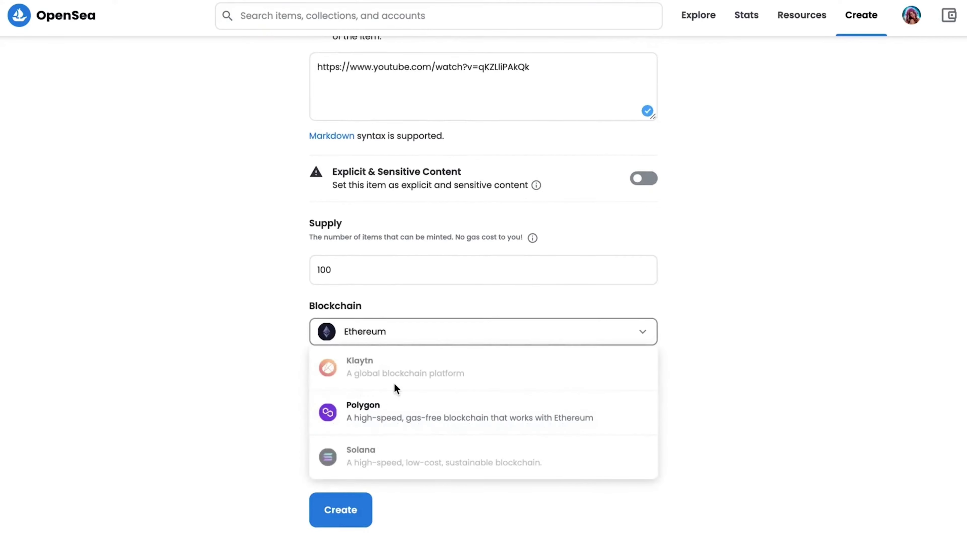
pyautogui.click(380, 405)
pyautogui.click(337, 508)
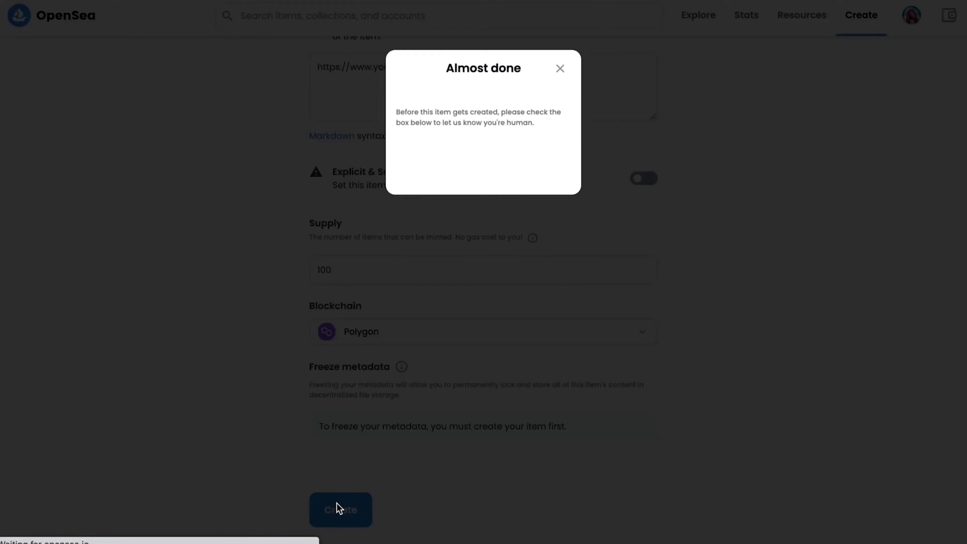
pyautogui.click(412, 155)
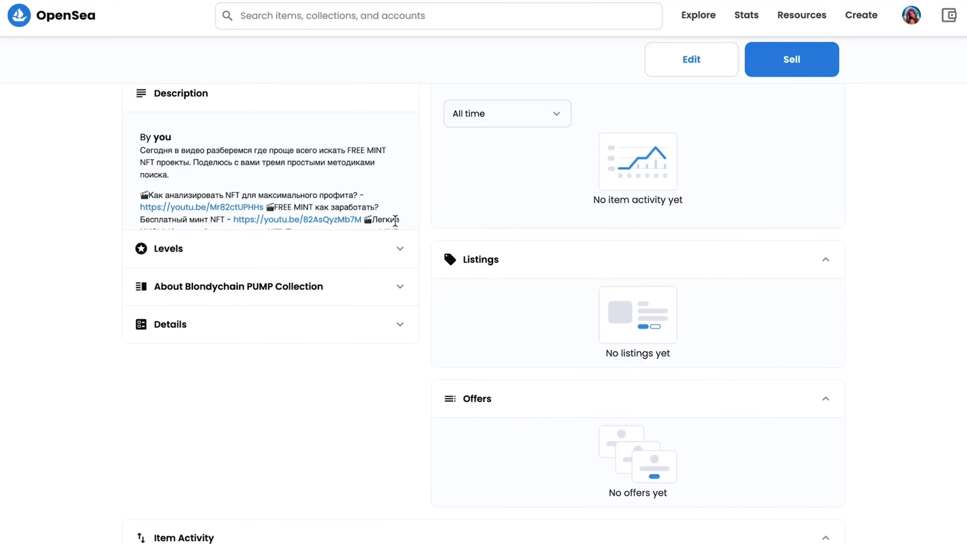
# Check the new item's description and review the created collections and items on the profile.
pyautogui.scroll(-1, 304, 195)
pyautogui.scroll(1, 338, 204)
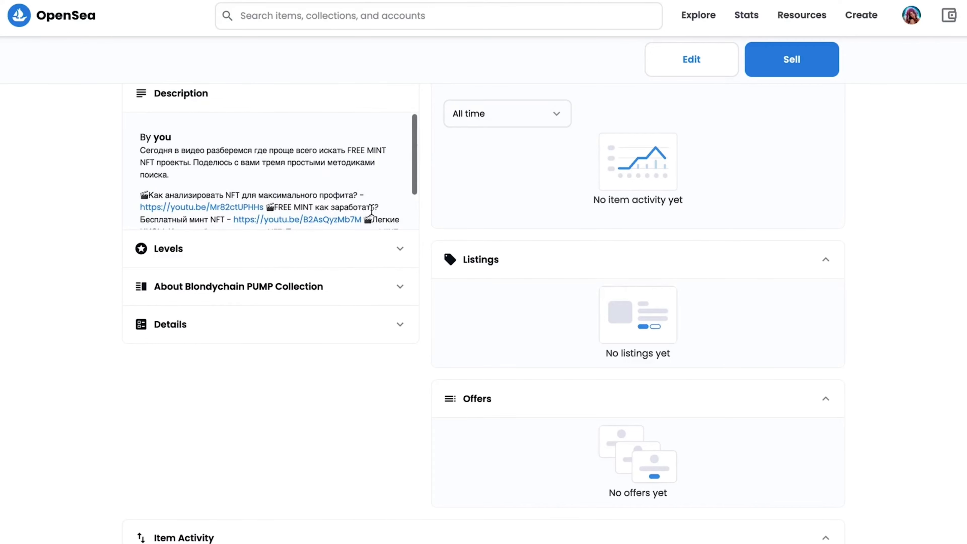
pyautogui.click(913, 23)
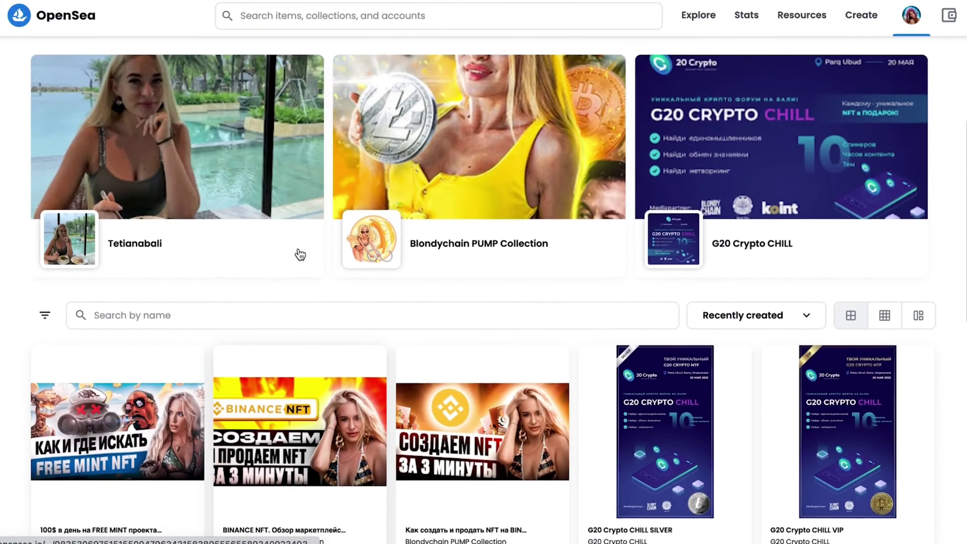
pyautogui.scroll(2, 300, 254)
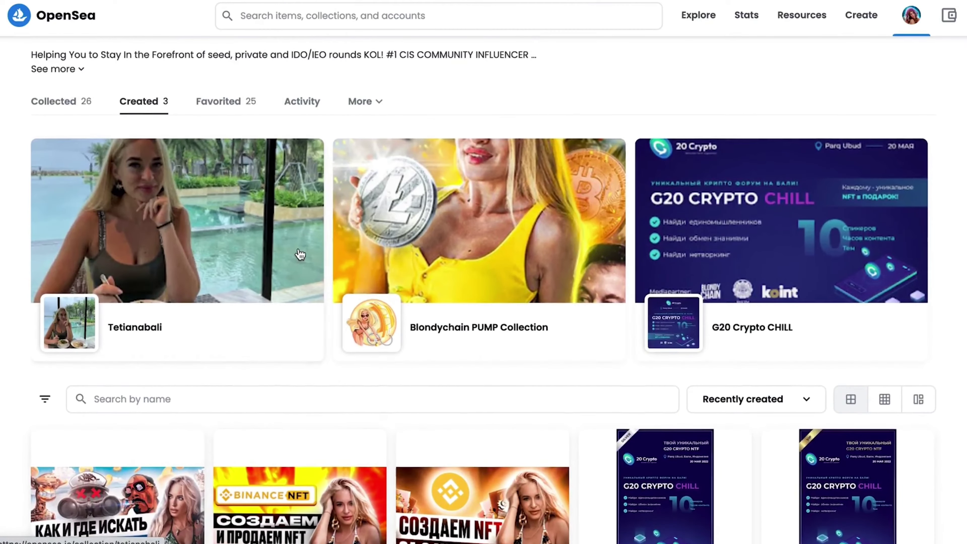
pyautogui.scroll(-6, 300, 254)
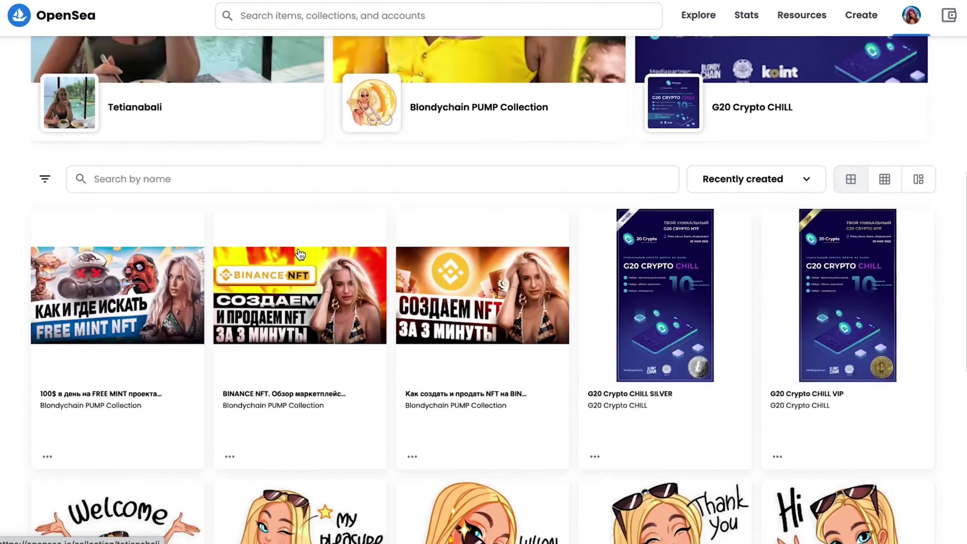
# Open the item "Как создать и продать NFT на BINANCE NFT за 3 минуты" and examine its description, collection information and details.
pyautogui.click(494, 361)
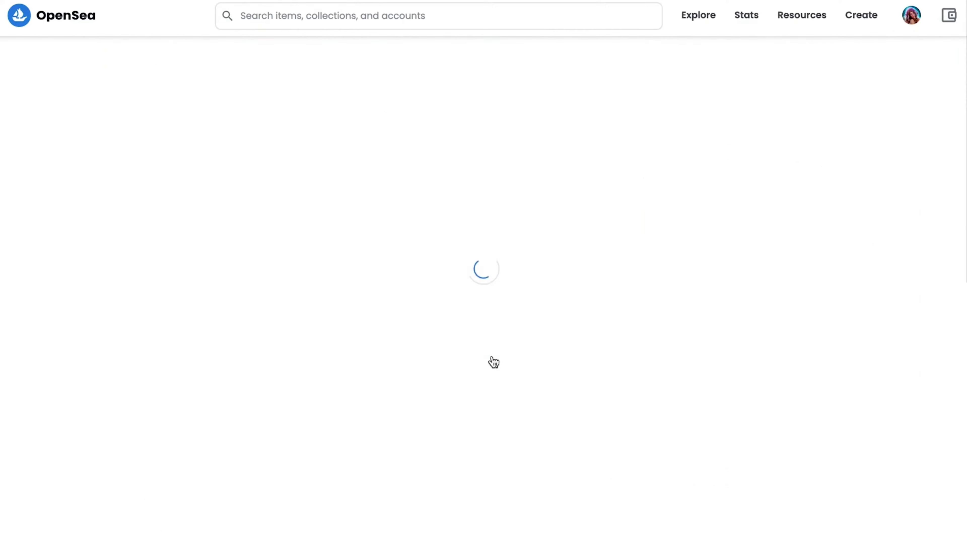
pyautogui.click(831, 122)
pyautogui.scroll(-3, 242, 309)
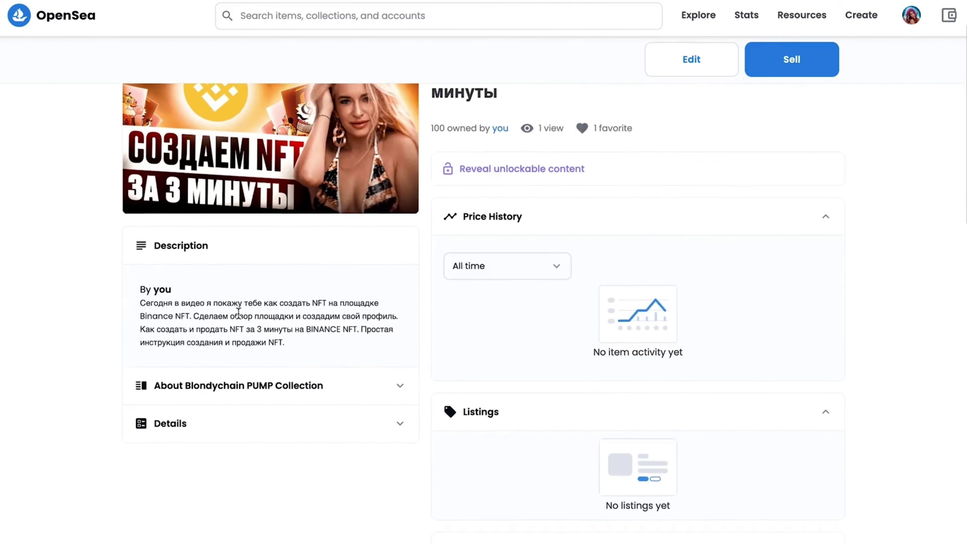
pyautogui.click(240, 354)
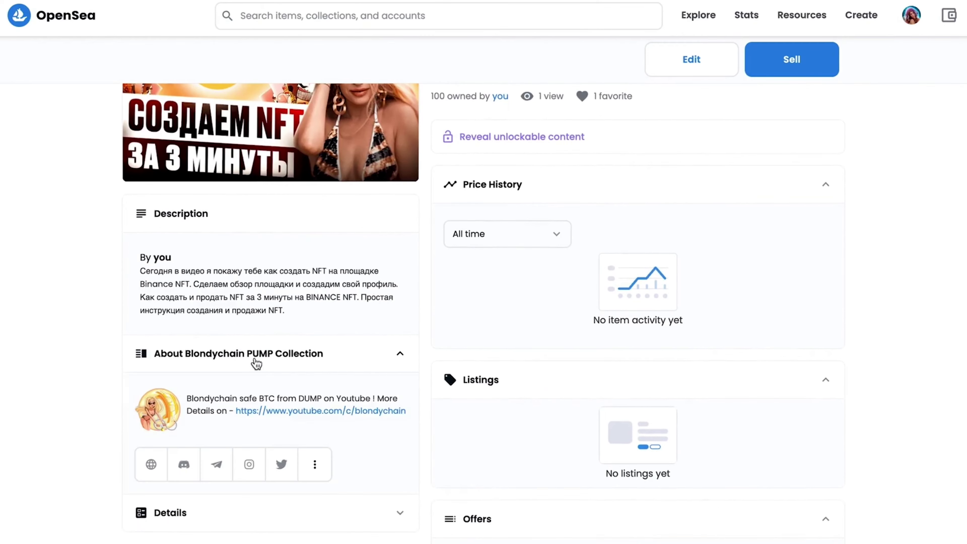
pyautogui.scroll(-2, 312, 384)
pyautogui.click(259, 441)
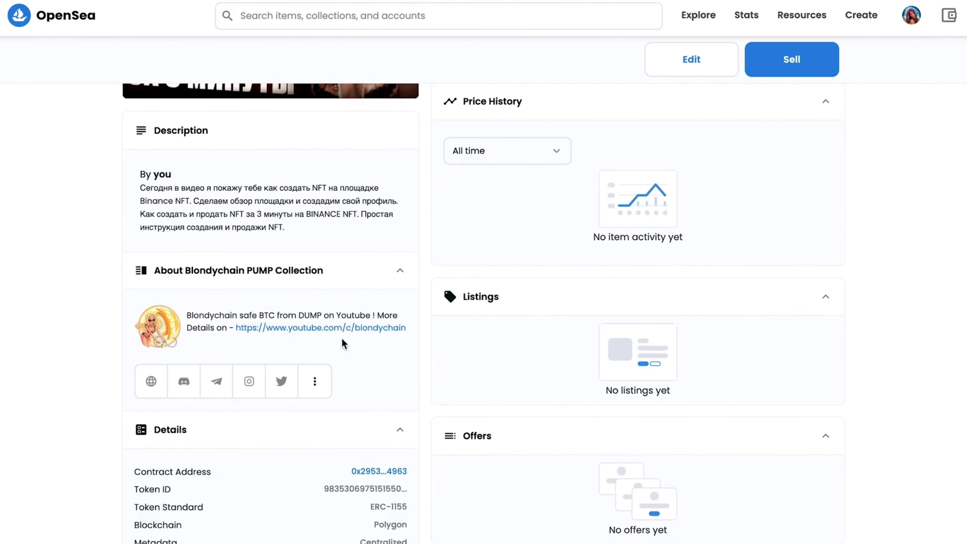
pyautogui.scroll(5, 342, 338)
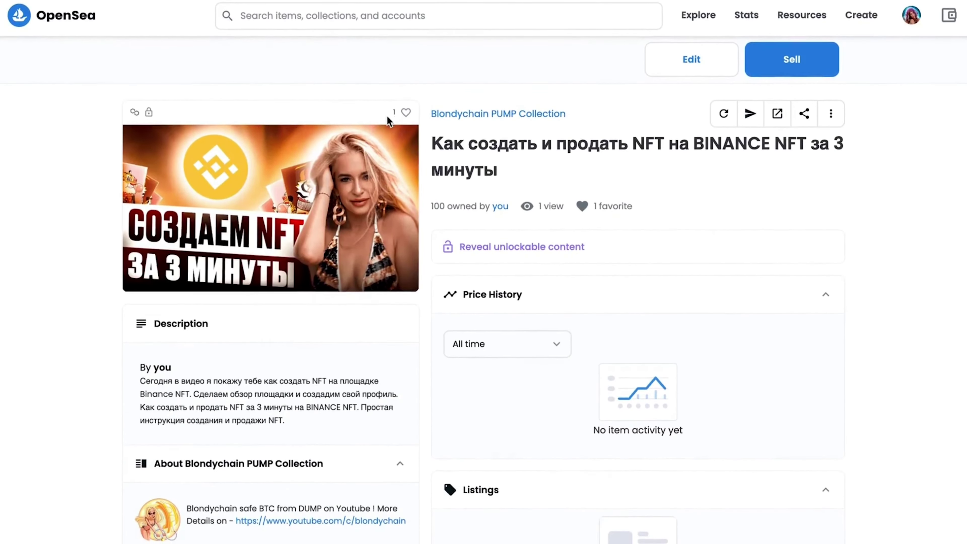
# Edit the opened item by adding a level named NFT VIDEO with the value 2 of 5 and saving the level.
pyautogui.click(696, 65)
pyautogui.scroll(-15, 460, 179)
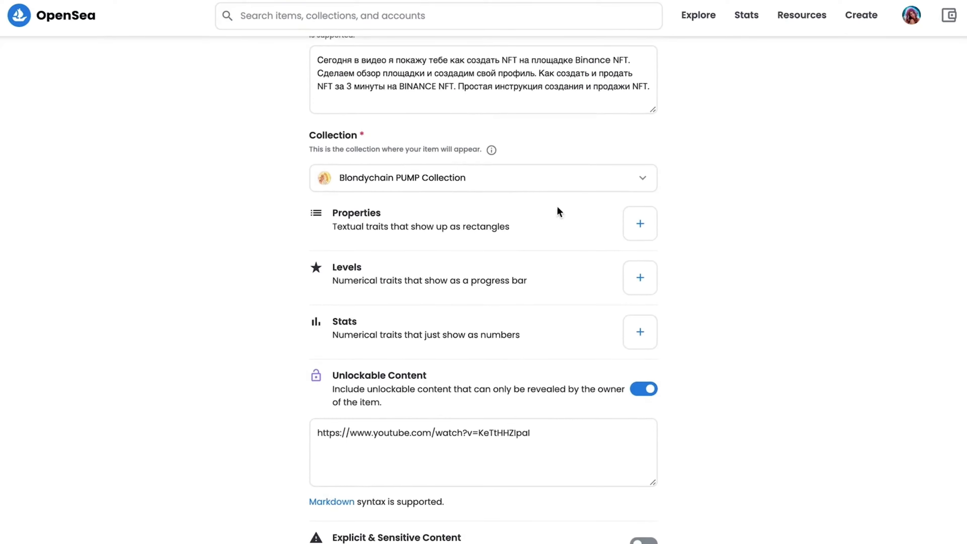
pyautogui.click(640, 277)
pyautogui.click(450, 188)
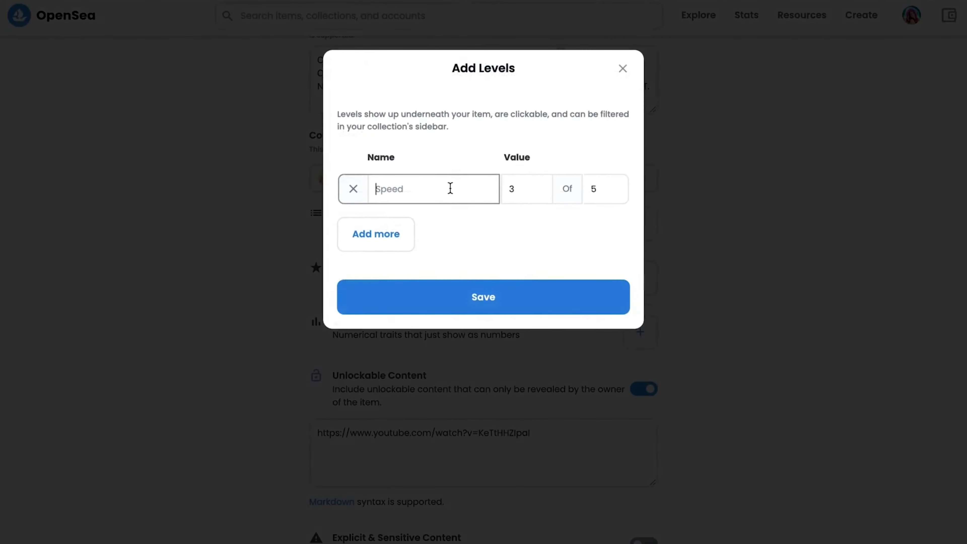
pyautogui.write('NFT VIDEO')
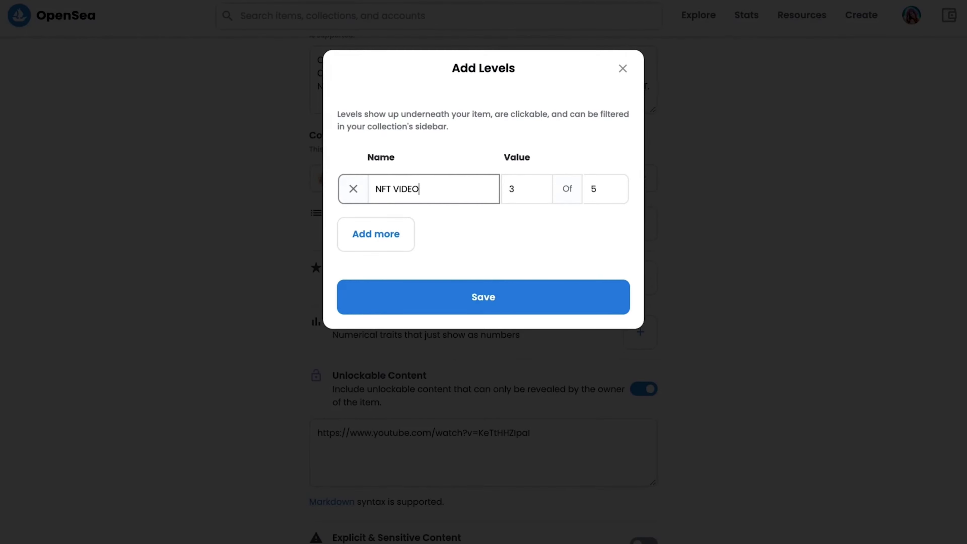
pyautogui.click(541, 185)
pyautogui.click(542, 192)
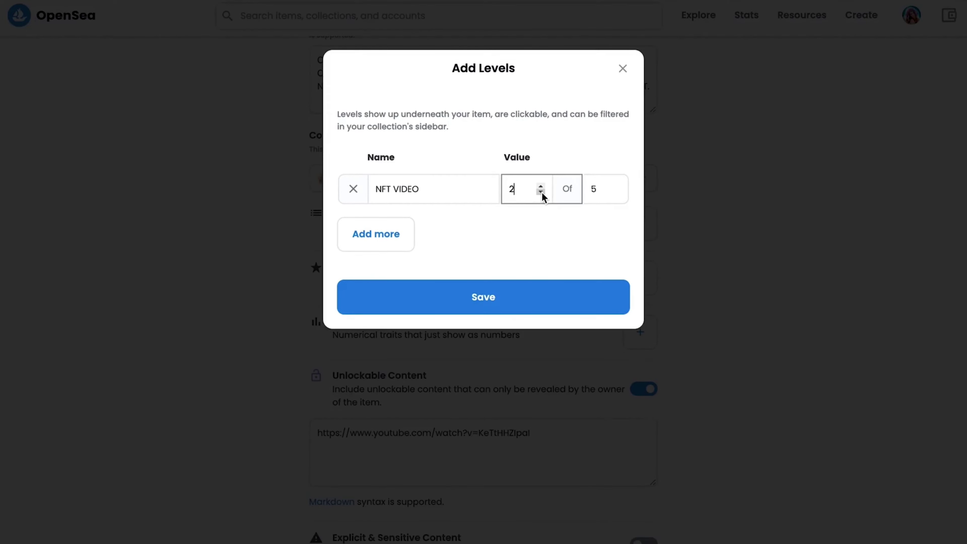
pyautogui.click(531, 299)
pyautogui.scroll(-5, 650, 377)
pyautogui.scroll(15, 650, 377)
# Review the collected items on the profile and open the list of own collections.
pyautogui.moveTo(907, 22)
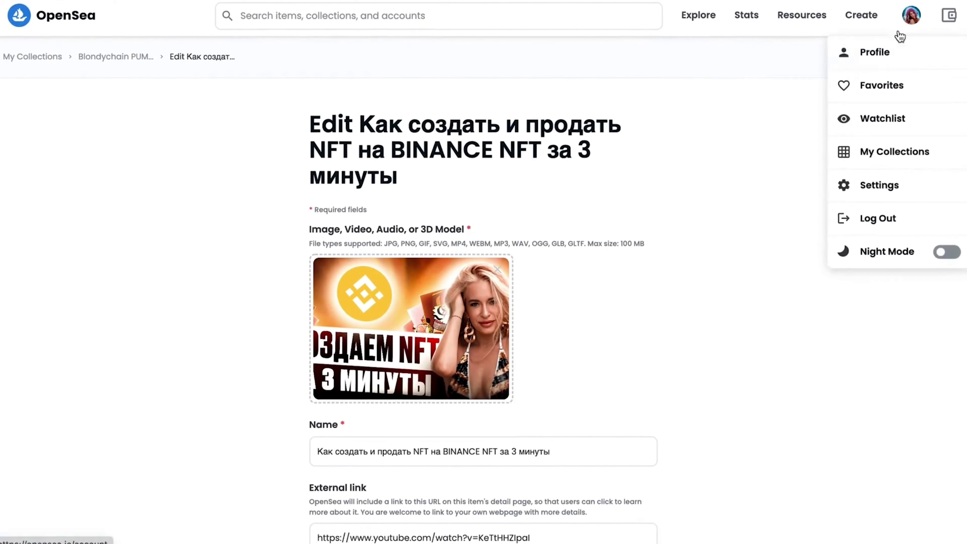
pyautogui.click(886, 53)
pyautogui.scroll(-4, 886, 54)
pyautogui.scroll(-2, 4, 428)
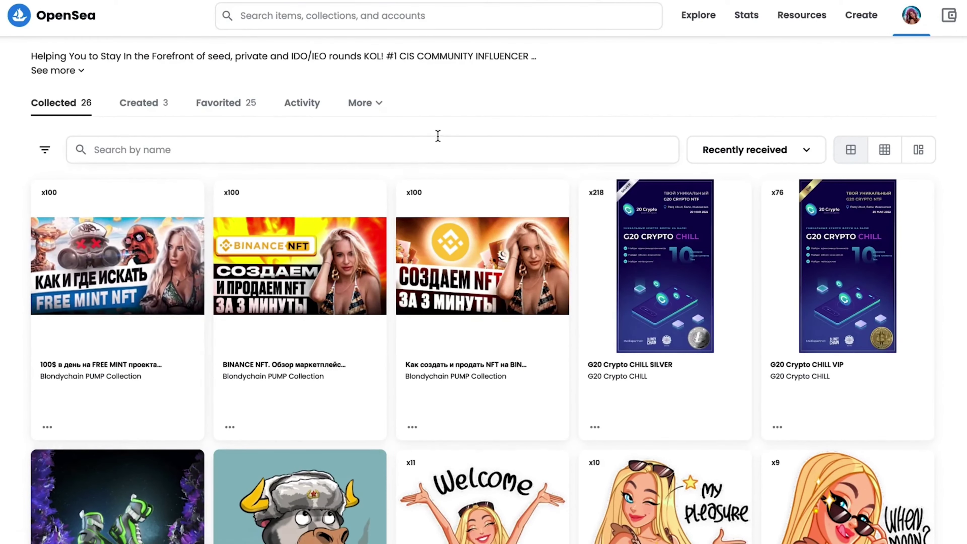
pyautogui.moveTo(920, 36)
pyautogui.click(879, 150)
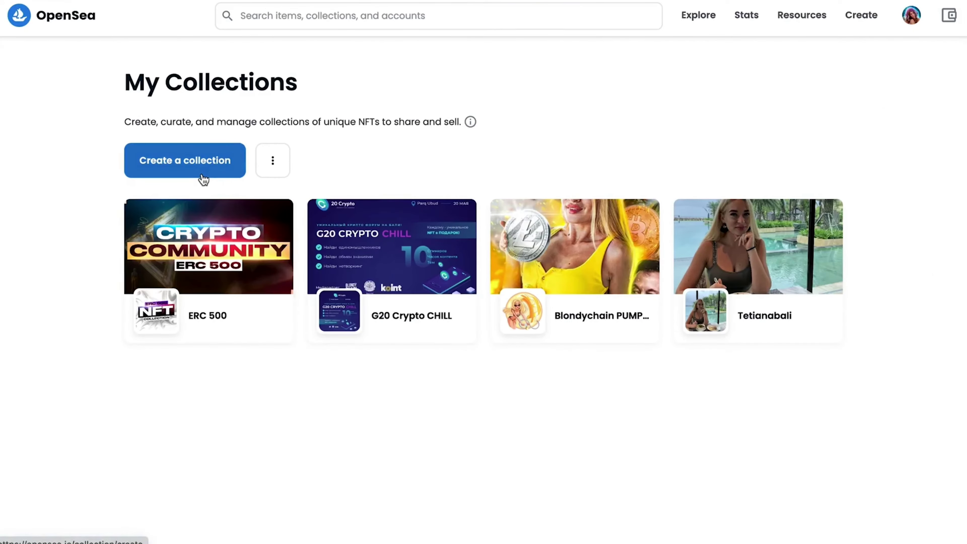
# Start a new collection and upload the OpenSea review cover as its logo, featured and banner images.
pyautogui.click(204, 179)
pyautogui.scroll(-5, 585, 264)
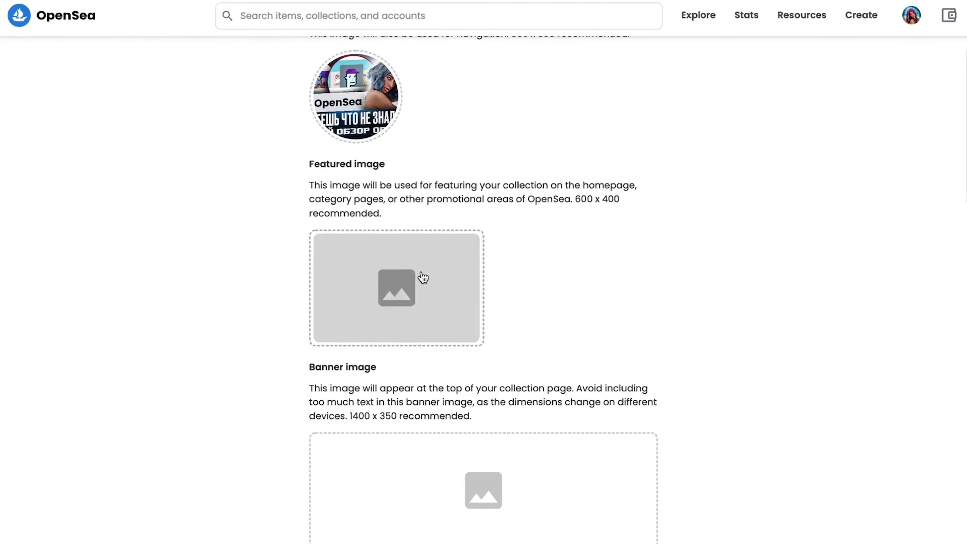
pyautogui.click(420, 279)
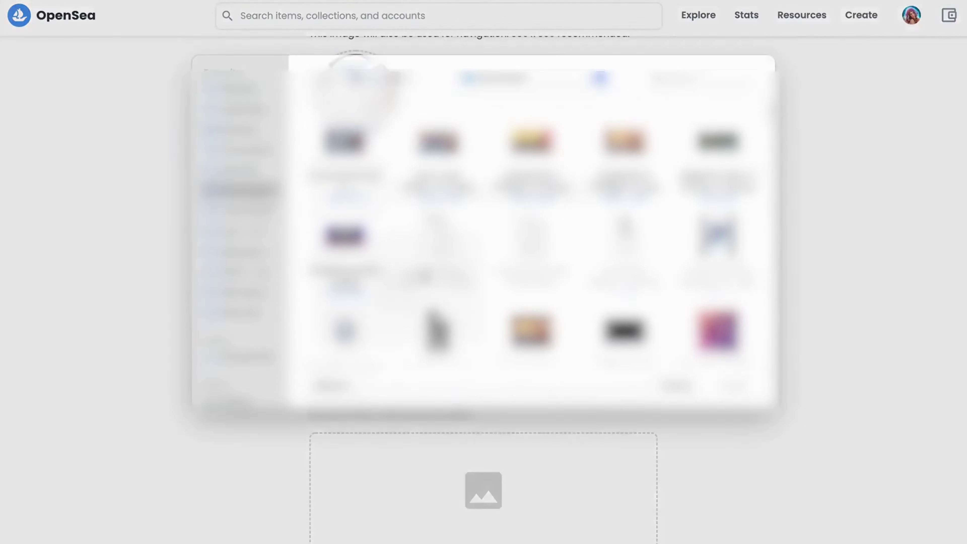
pyautogui.click(343, 156)
pyautogui.click(736, 400)
pyautogui.scroll(-5, 601, 271)
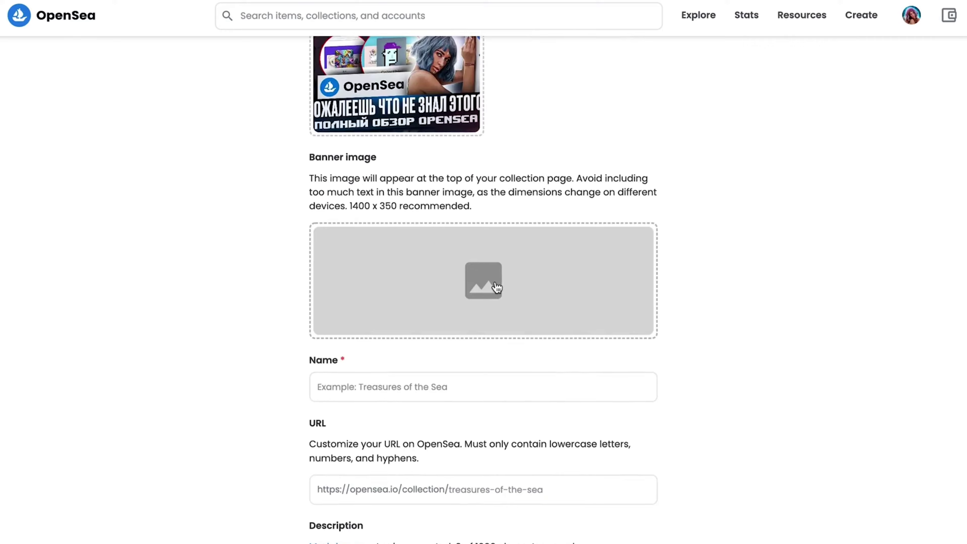
pyautogui.click(497, 288)
pyautogui.doubleClick(348, 156)
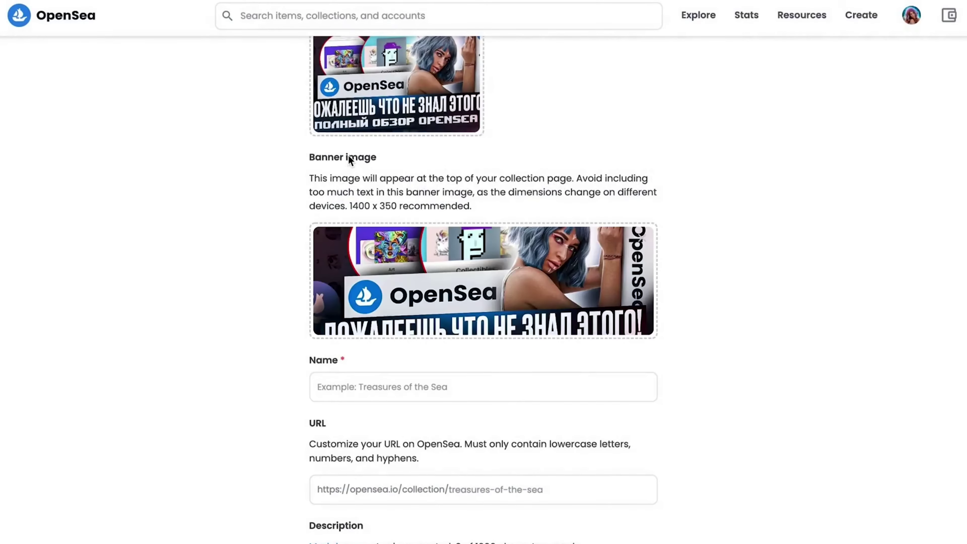
# Name the collection NFT VIDEO BLONDYCHAIN and set its URL ending to nft-blondychain.
pyautogui.scroll(-5, 711, 287)
pyautogui.click(493, 171)
pyautogui.write('NFT')
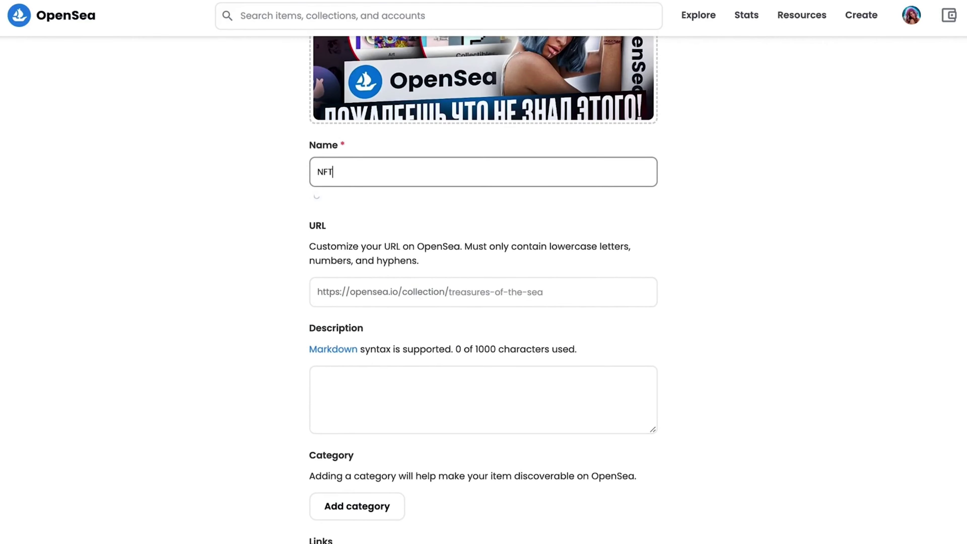
pyautogui.write(' VIDEO collection')
pyautogui.click(484, 293)
pyautogui.write('nft-video')
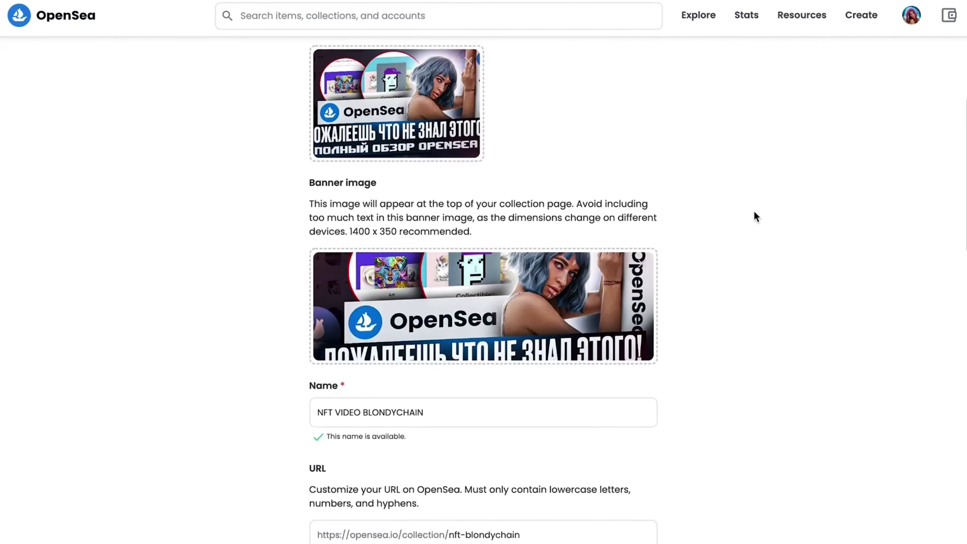
# Enter "NFT video by Blondychain" as the collection's description.
pyautogui.scroll(-10, 754, 211)
pyautogui.click(437, 259)
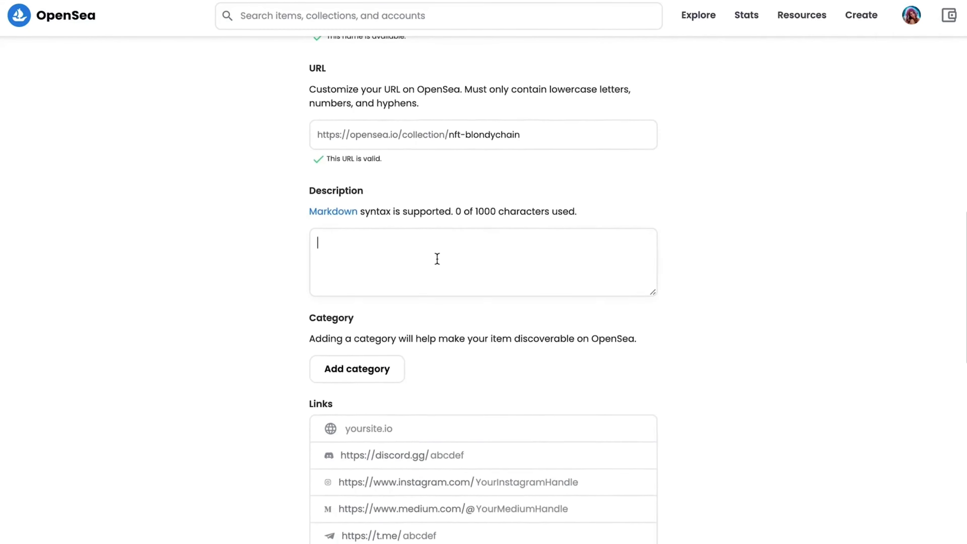
pyautogui.write('NFT video ')
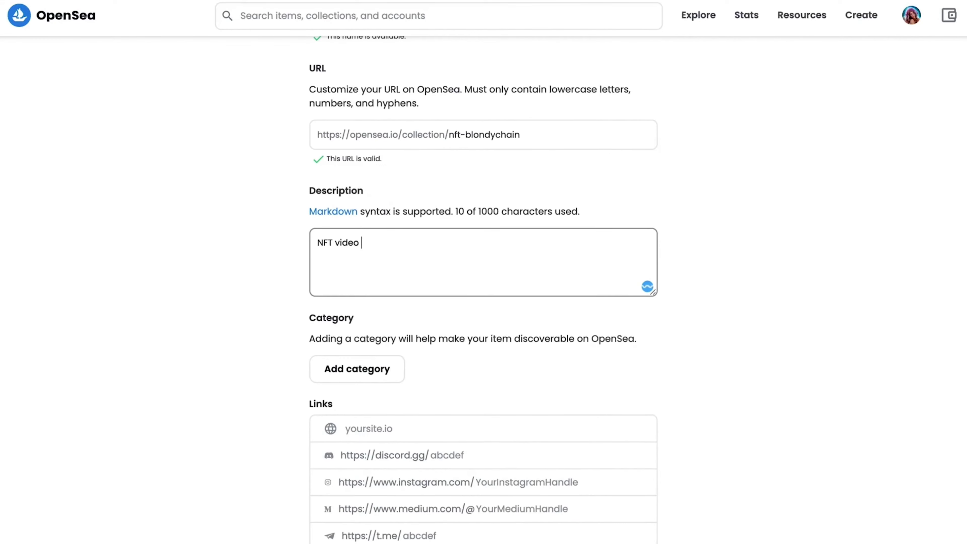
pyautogui.write('by ')
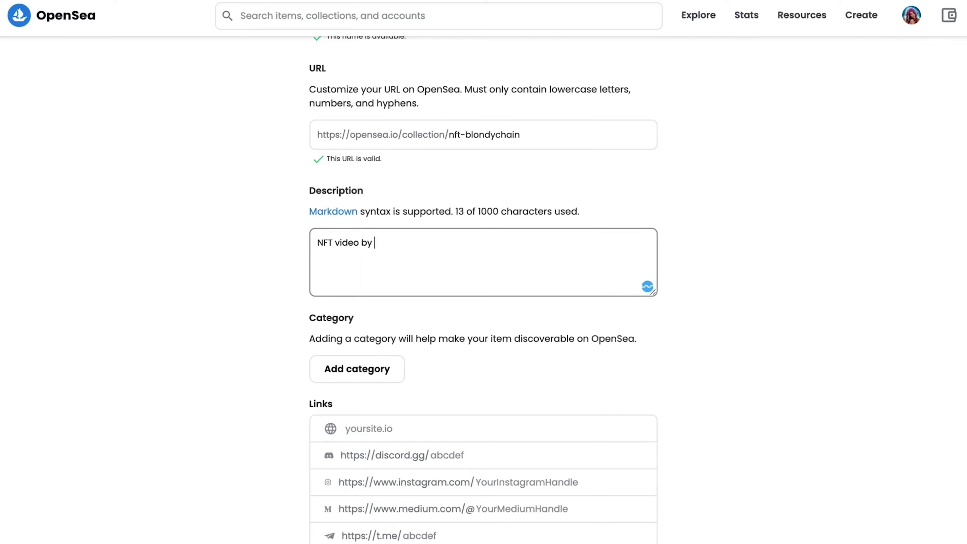
pyautogui.write('Blondychain')
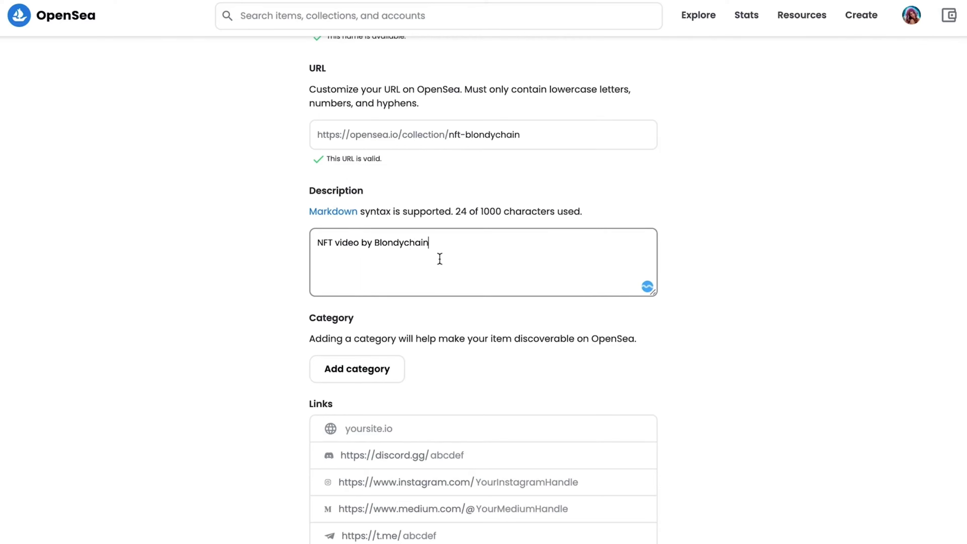
pyautogui.click(781, 313)
# Assign the Utility category to the new collection.
pyautogui.scroll(-5, 779, 312)
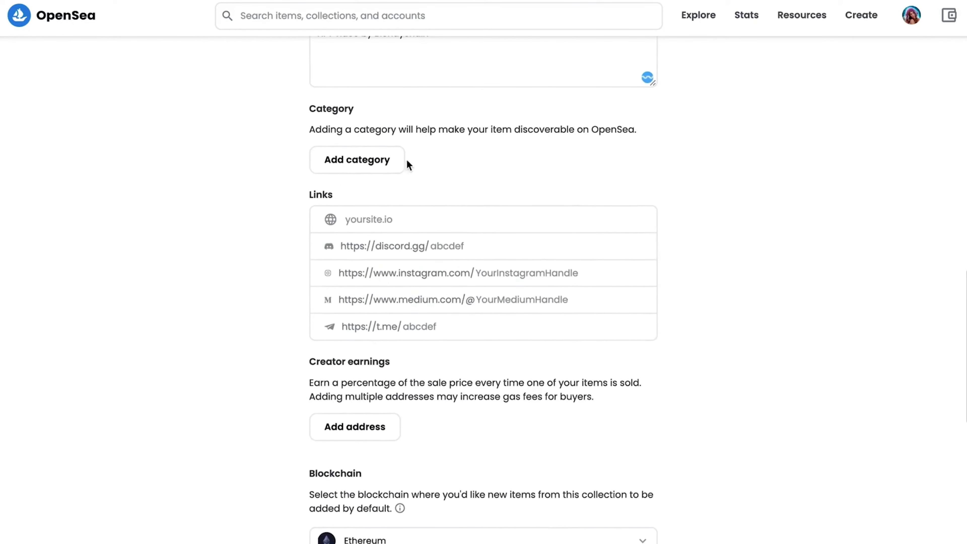
pyautogui.click(365, 169)
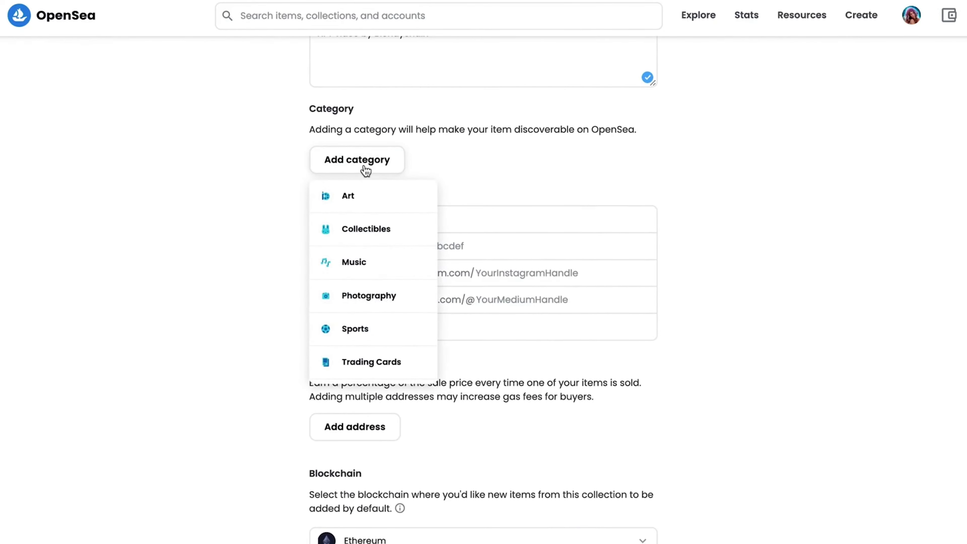
pyautogui.scroll(-1, 385, 230)
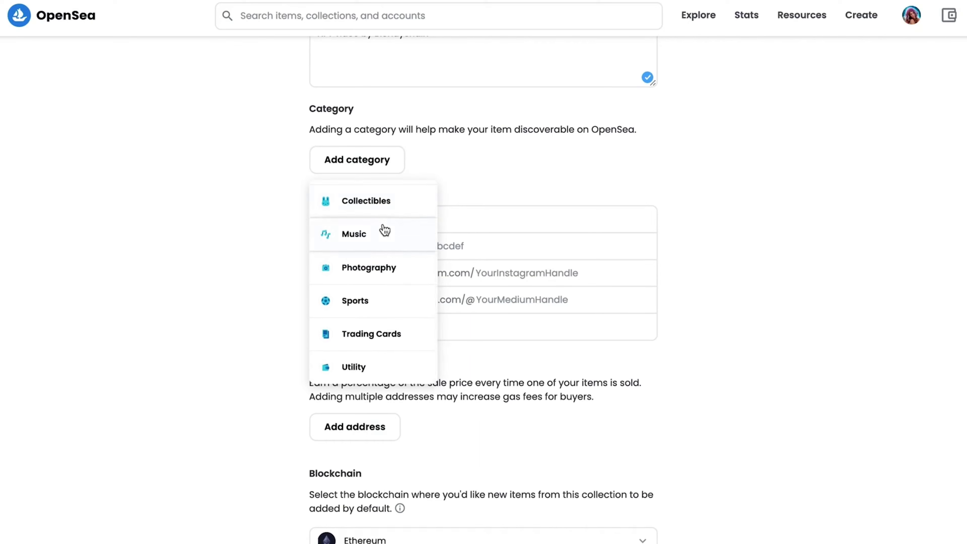
pyautogui.click(384, 372)
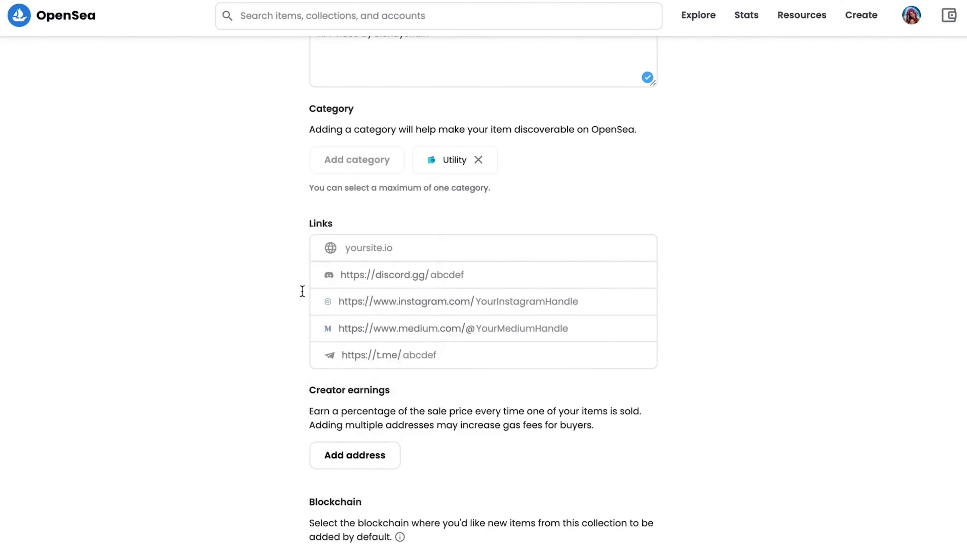
# Set the new collection's default blockchain to Polygon and check its payment tokens and display theme.
pyautogui.click(387, 249)
pyautogui.scroll(-5, 353, 426)
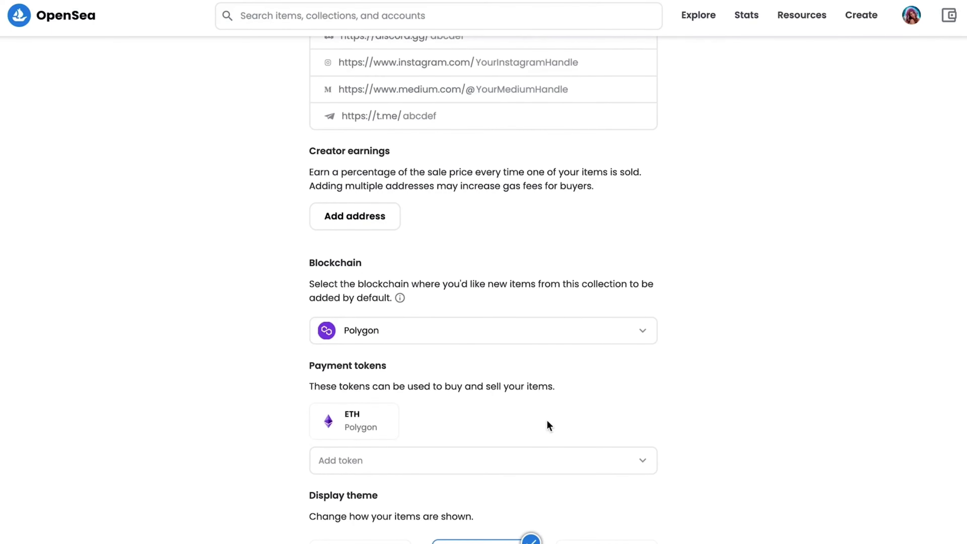
pyautogui.scroll(-3, 548, 426)
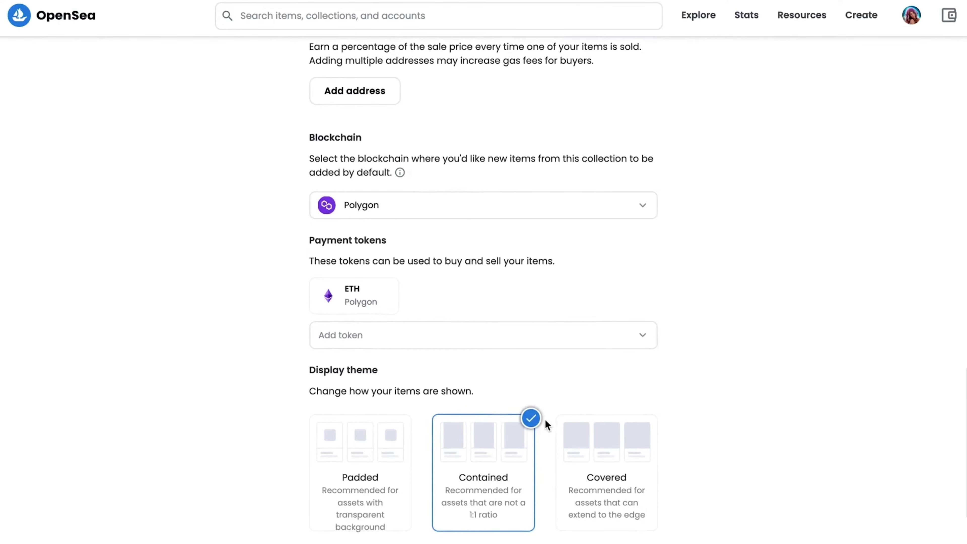
# Create the NFT VIDEO BLONDYCHAIN collection and go to the account's own collections.
pyautogui.scroll(1, 456, 147)
pyautogui.scroll(-5, 456, 147)
pyautogui.scroll(1, 537, 305)
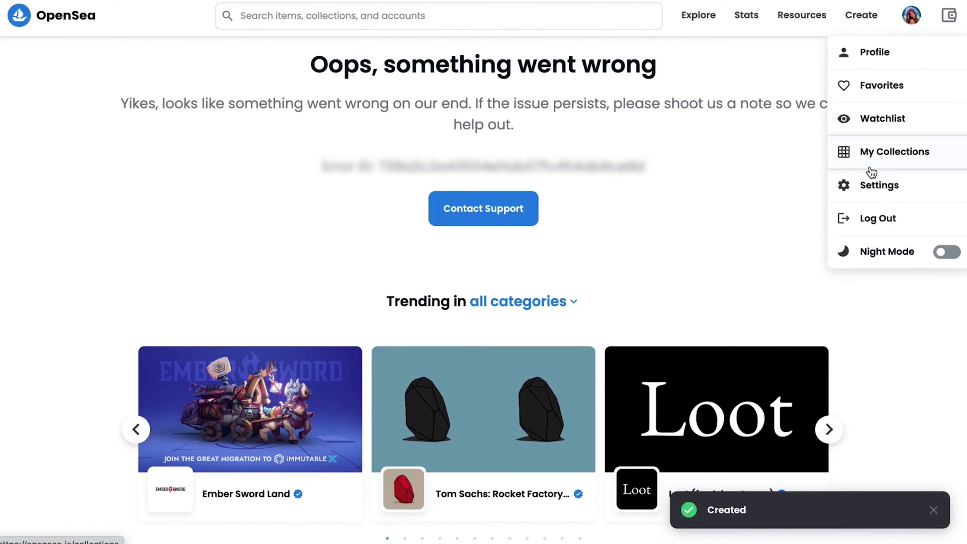
pyautogui.click(872, 165)
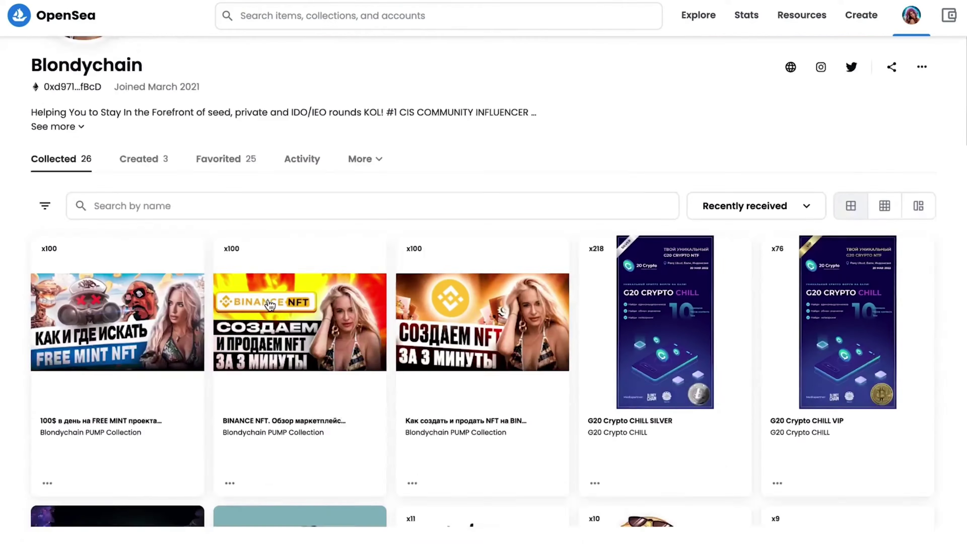
# Move the item "Как создать и продать NFT на BINANCE NFT за 3 минуты" to the NFT VIDEO BLONDYCHAIN collection and submit the changes.
pyautogui.scroll(-3, 298, 300)
pyautogui.click(464, 297)
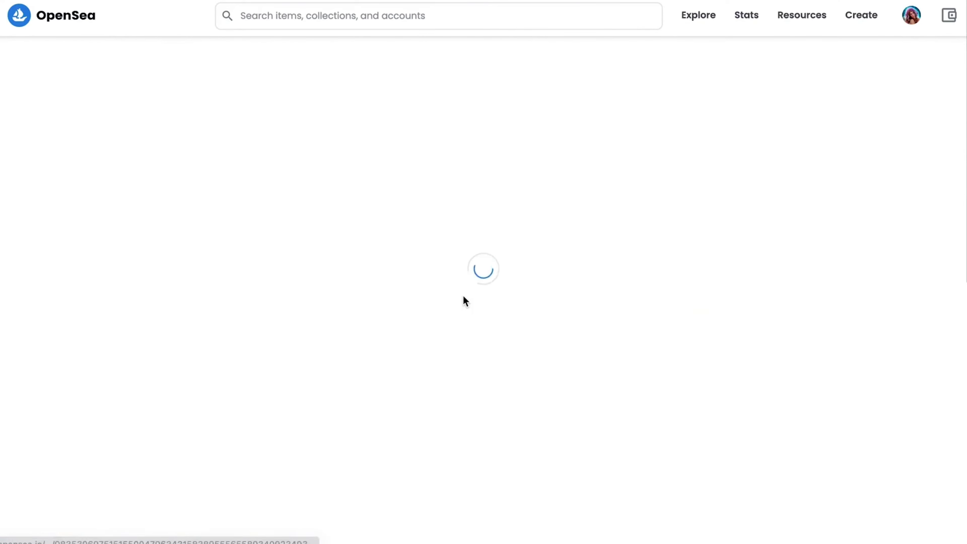
pyautogui.click(832, 117)
pyautogui.click(709, 61)
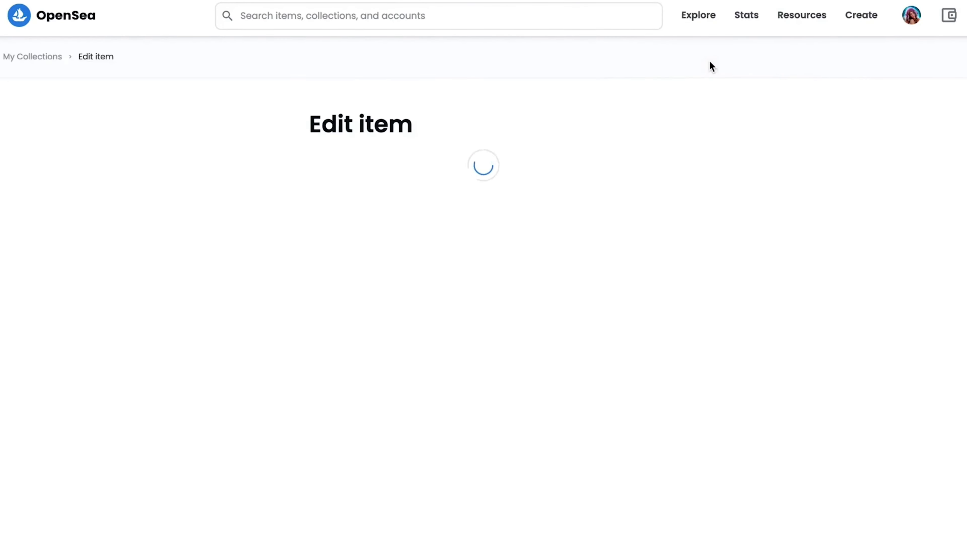
pyautogui.scroll(-10, 555, 307)
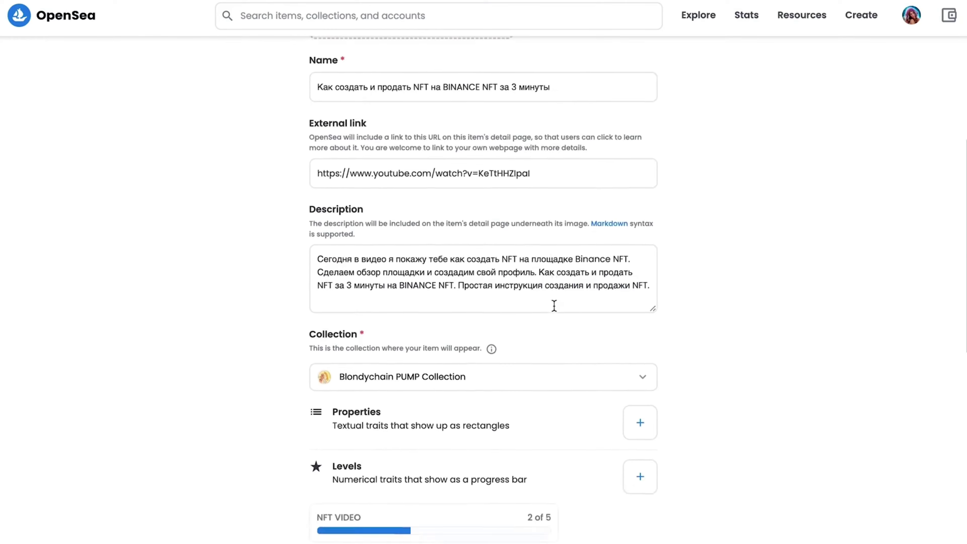
pyautogui.click(518, 254)
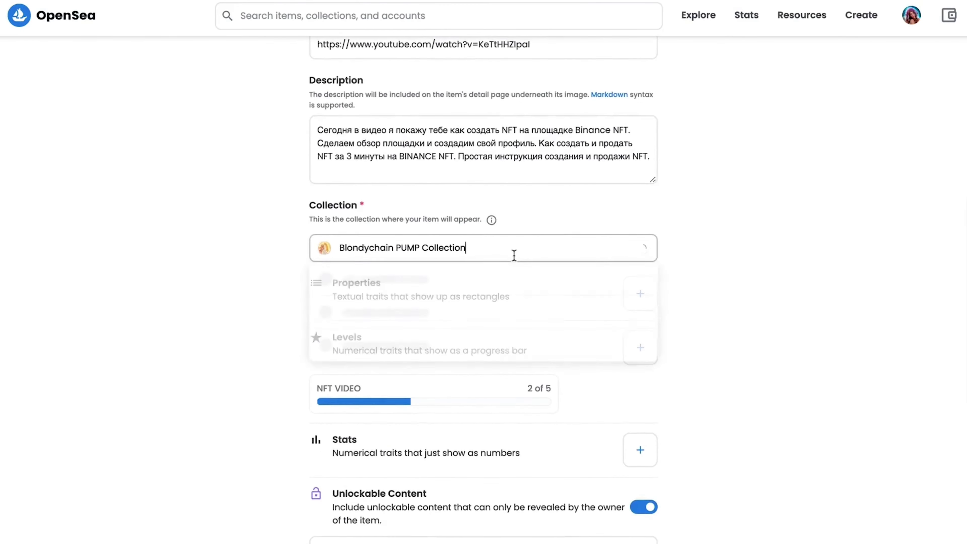
pyautogui.click(510, 282)
pyautogui.scroll(-8, 674, 348)
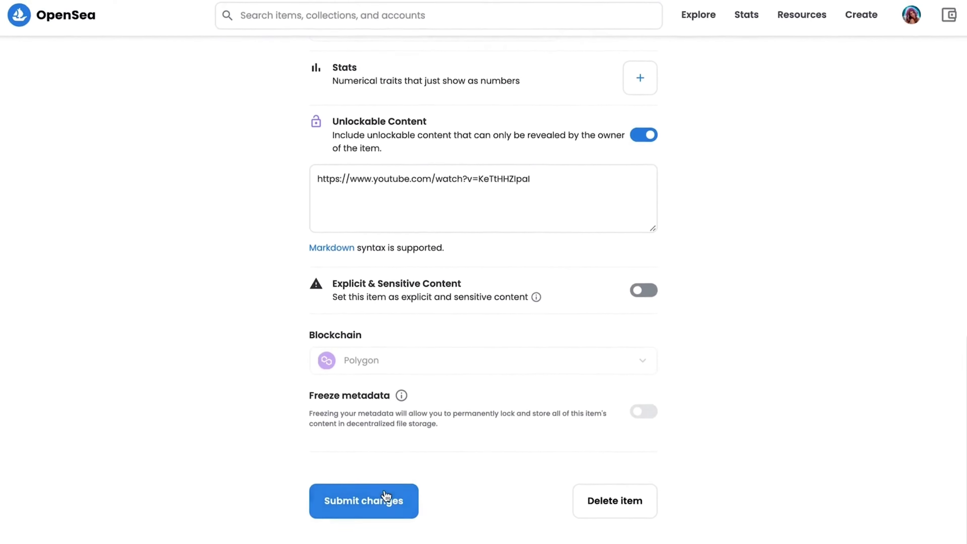
pyautogui.click(395, 489)
# Reassign the item "BINANCE NFT. Обзор маркетплейса. Binance NFT Mystery Boxes" to the NFT VIDEO BLONDYCHAIN collection.
pyautogui.moveTo(912, 4)
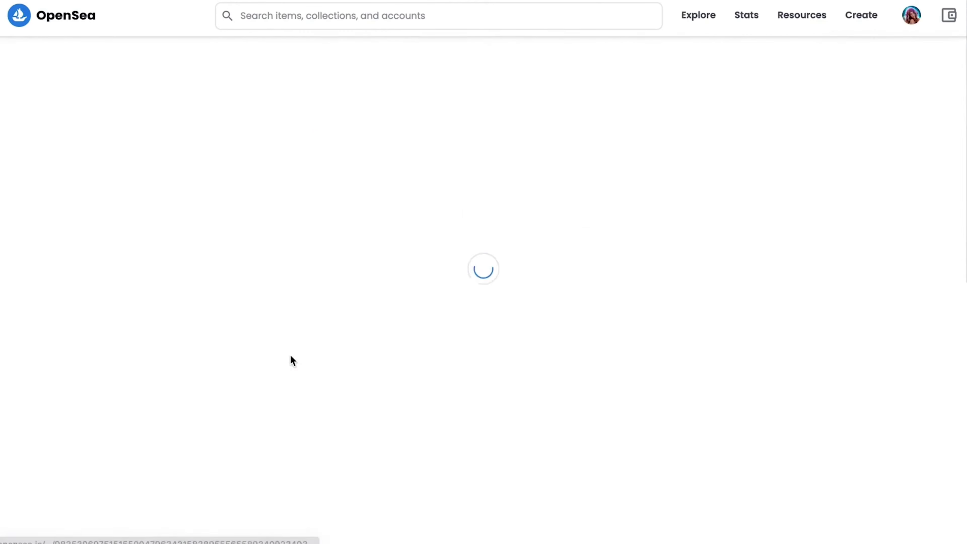
pyautogui.click(704, 57)
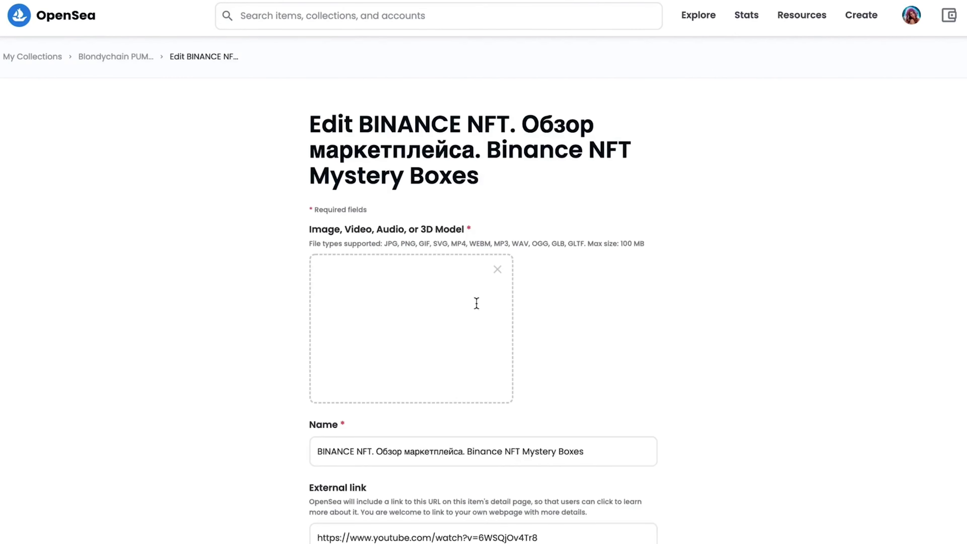
pyautogui.scroll(-10, 432, 177)
pyautogui.click(433, 177)
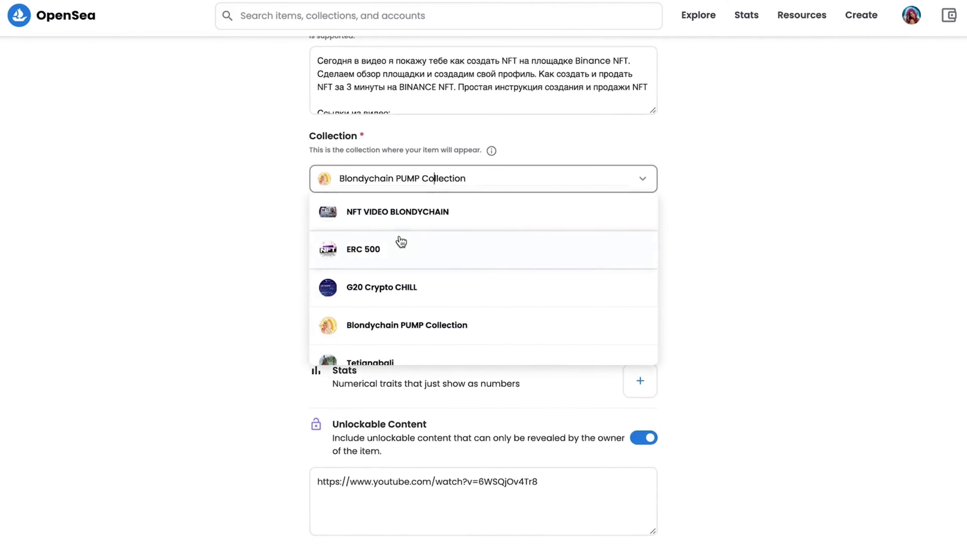
pyautogui.click(394, 216)
pyautogui.scroll(-3, 481, 372)
pyautogui.scroll(-3, 481, 368)
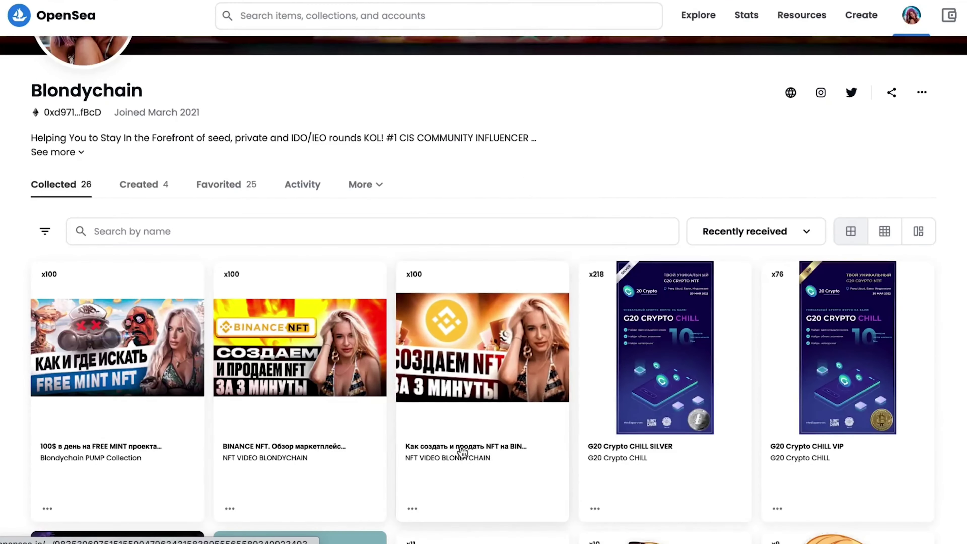
# Start a sale listing for "Как создать и продать NFT на BINANCE NFT за 3 минуты" with a quantity of 100.
pyautogui.click(462, 449)
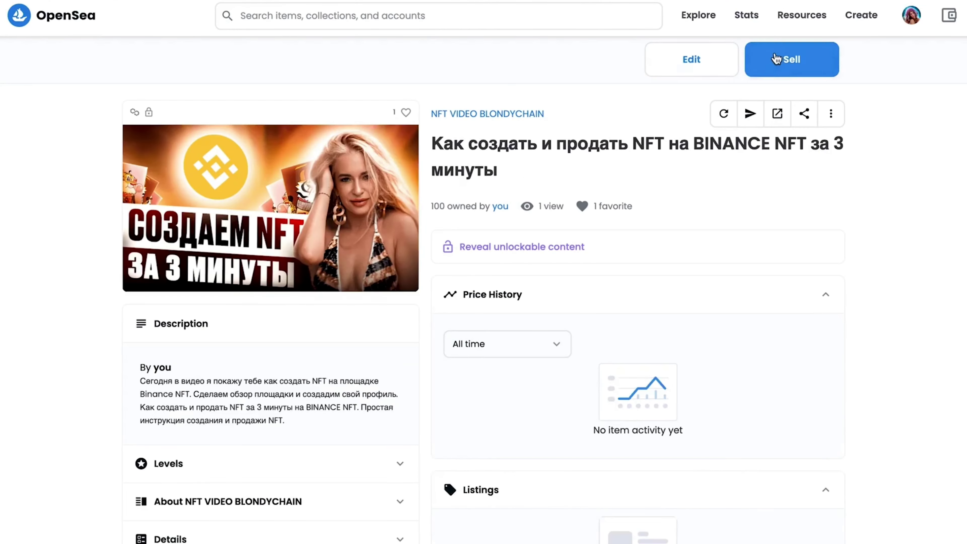
pyautogui.click(776, 59)
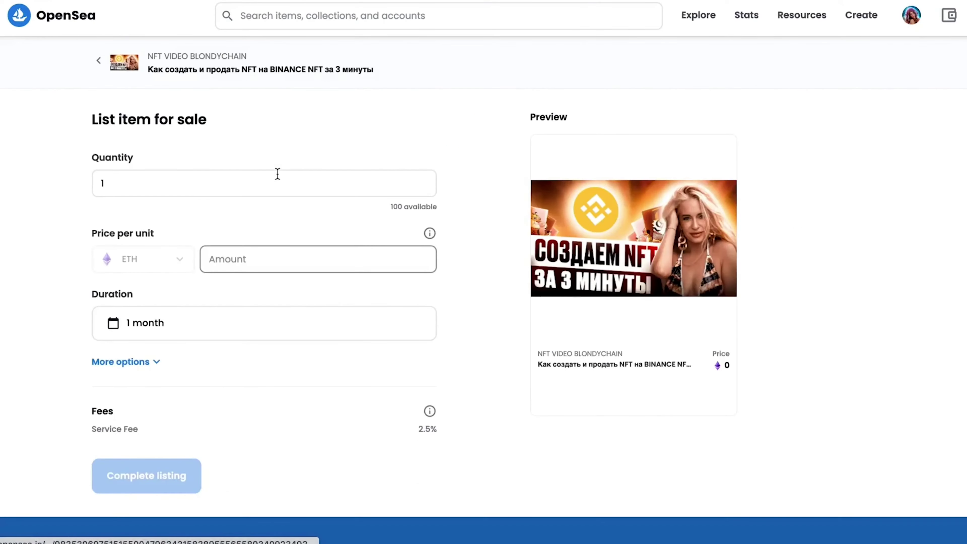
pyautogui.click(281, 187)
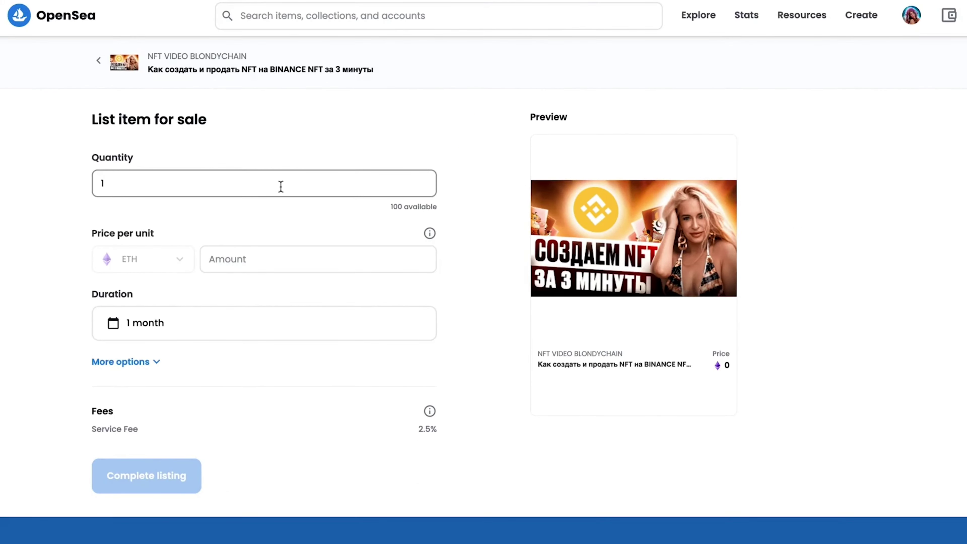
pyautogui.write('00')
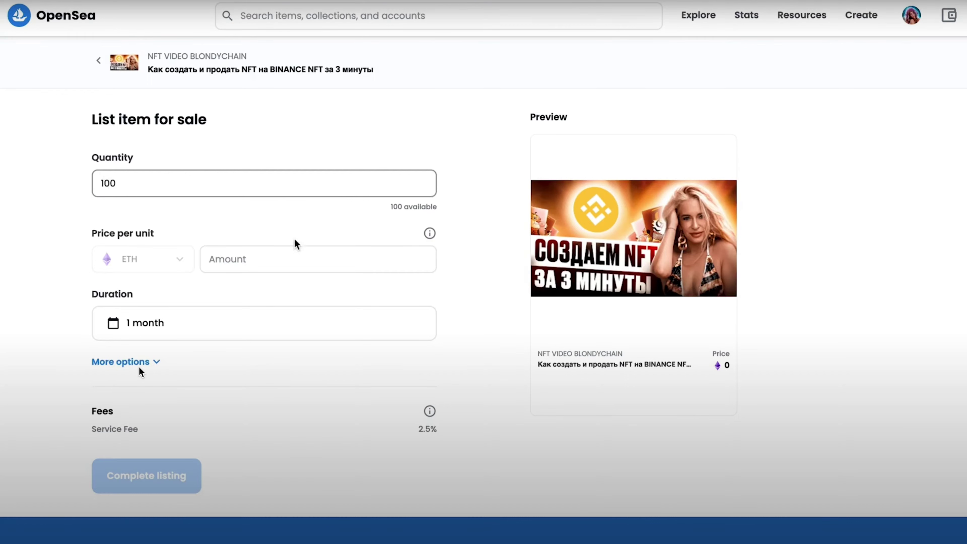
# Set the duration of the sale listing to 6 months.
pyautogui.click(244, 324)
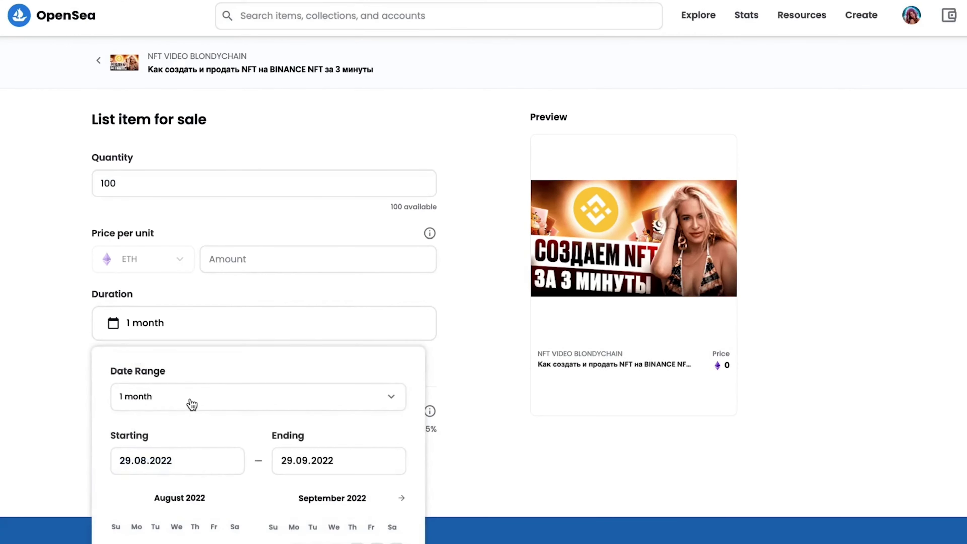
pyautogui.click(189, 404)
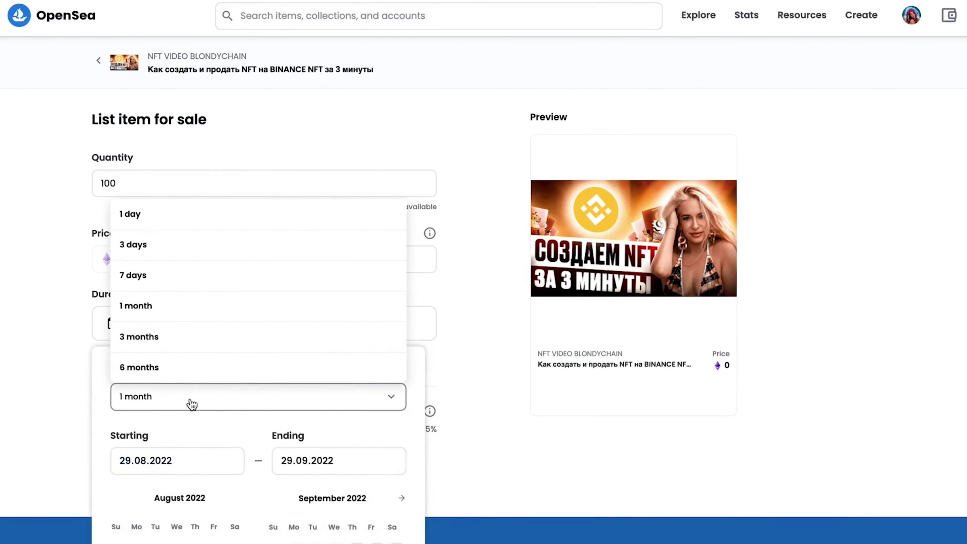
pyautogui.click(174, 368)
pyautogui.click(252, 259)
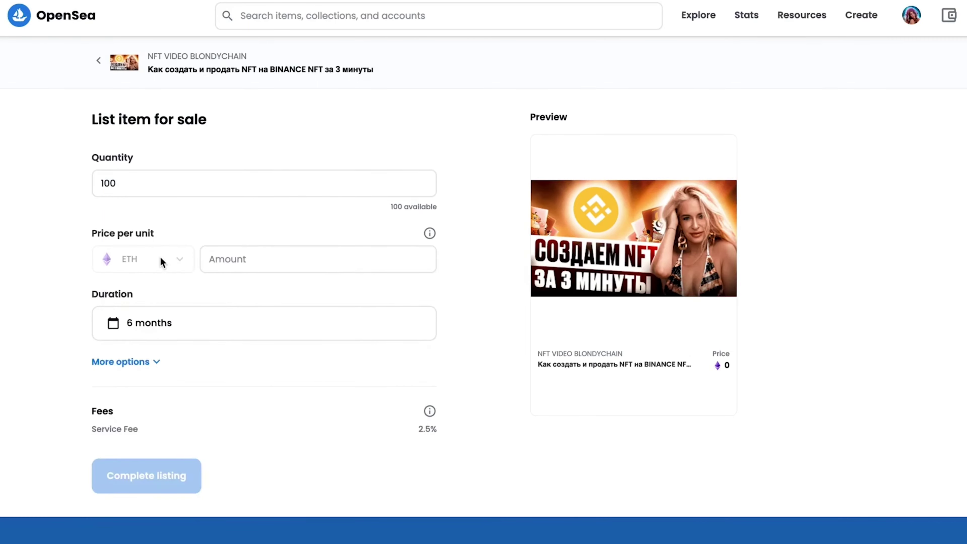
# Set the listing's price per unit to 0.01 ETH.
pyautogui.click(231, 257)
pyautogui.write('0,01')
pyautogui.press('BackSpace')
pyautogui.press('BackSpace')
pyautogui.press('BackSpace')
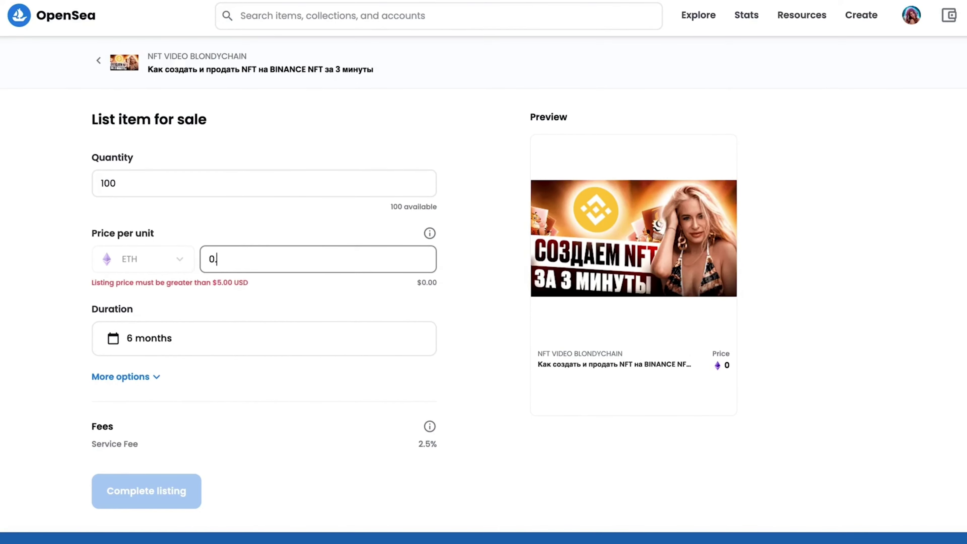
pyautogui.write('.01')
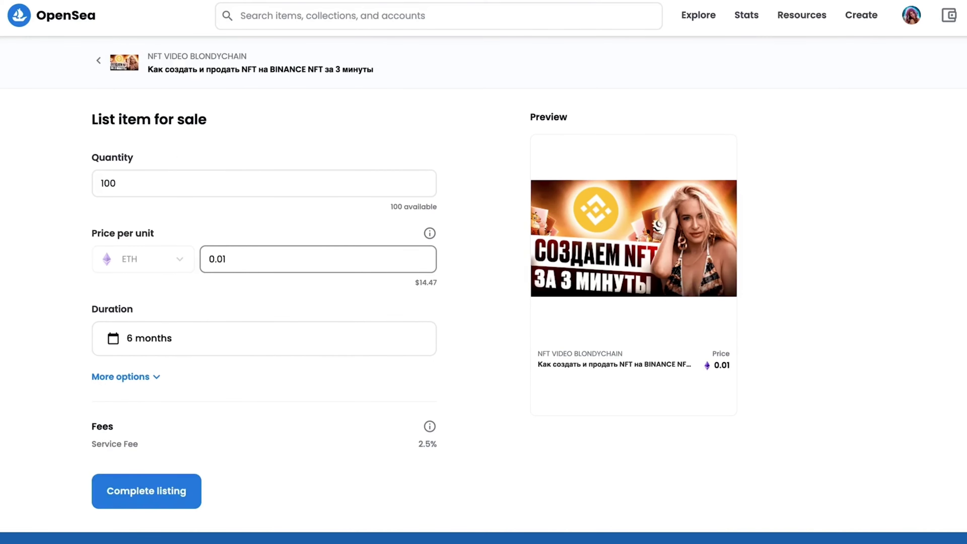
pyautogui.click(494, 271)
pyautogui.scroll(-2, 495, 271)
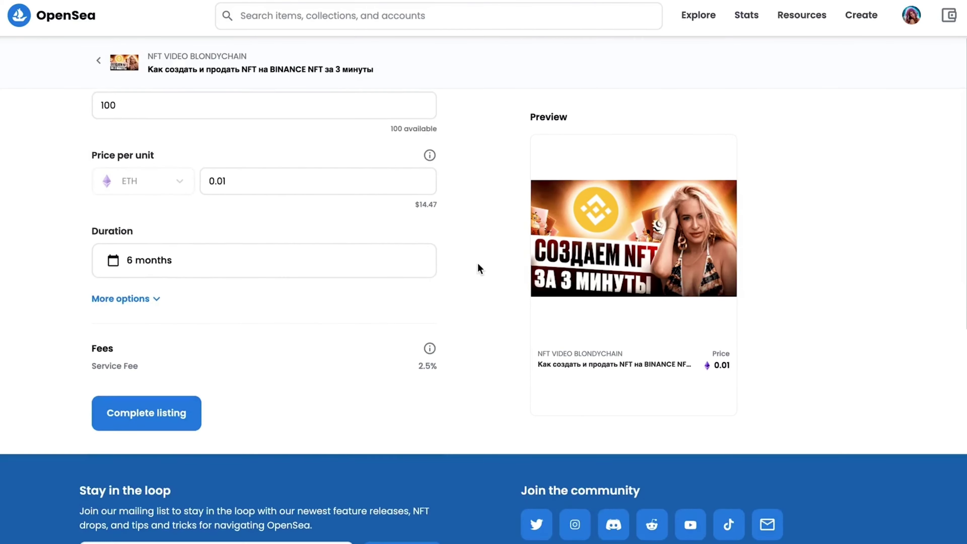
# Try unit prices of 0.001 and 0.004 ETH, and settle on 0.005 ETH for the listing.
pyautogui.click(281, 188)
pyautogui.press('BackSpace')
pyautogui.write('01')
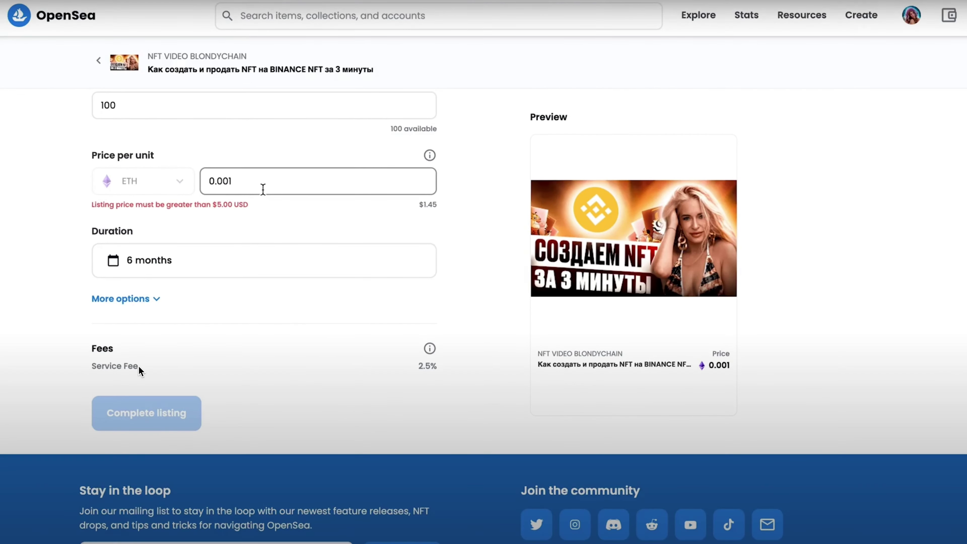
pyautogui.press('BackSpace')
pyautogui.write('4')
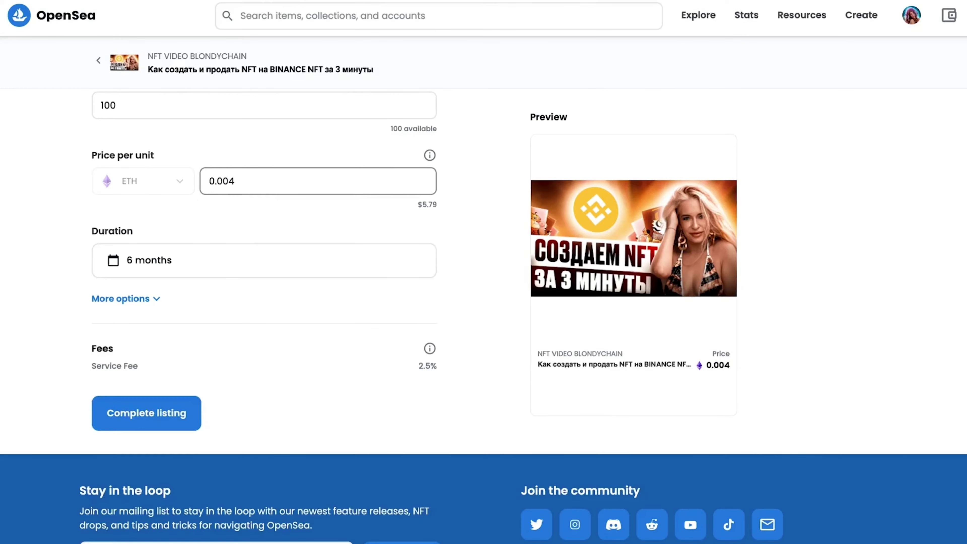
pyautogui.press('BackSpace')
pyautogui.write('5')
pyautogui.click(443, 223)
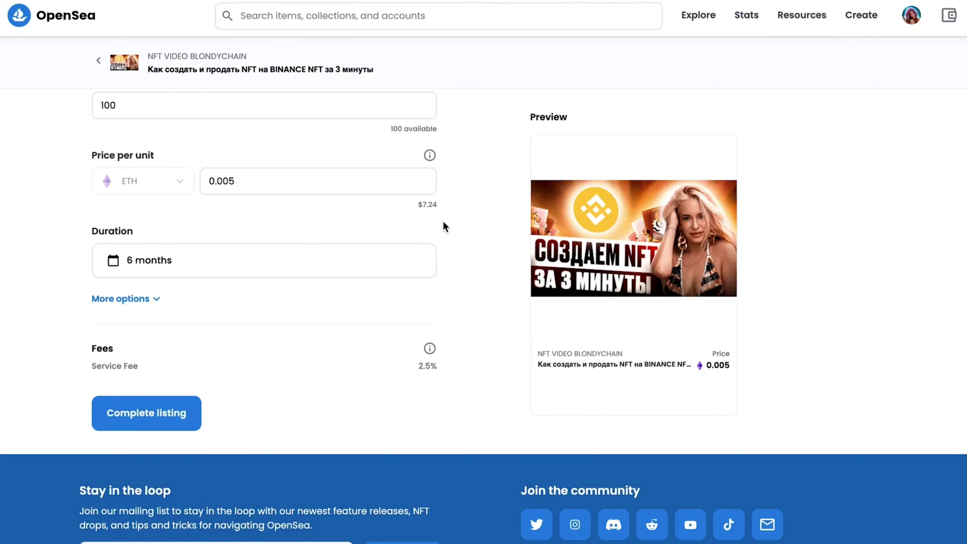
# Complete the listing and approve the MetaMask requests, switching the wallet from Ethereum Mainnet to Polygon Network.
pyautogui.click(143, 416)
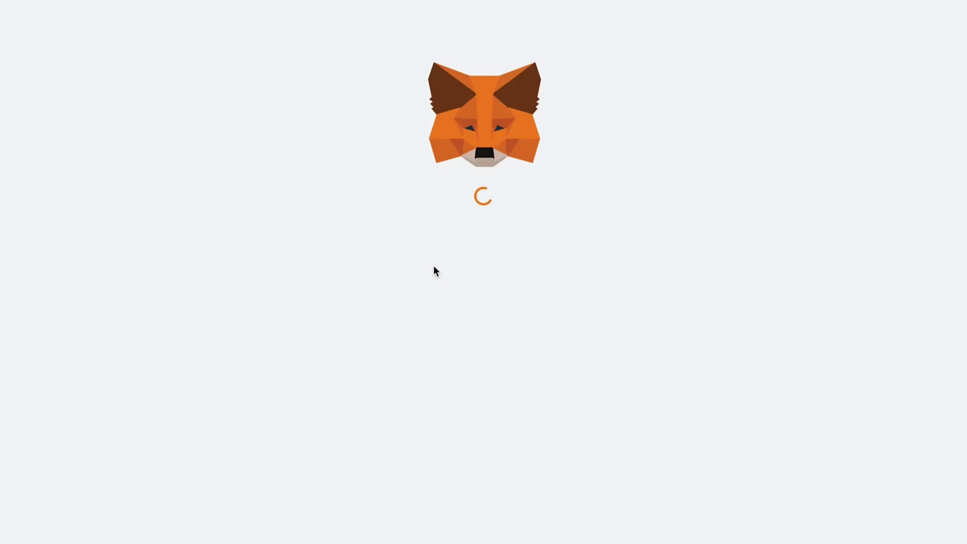
pyautogui.click(571, 409)
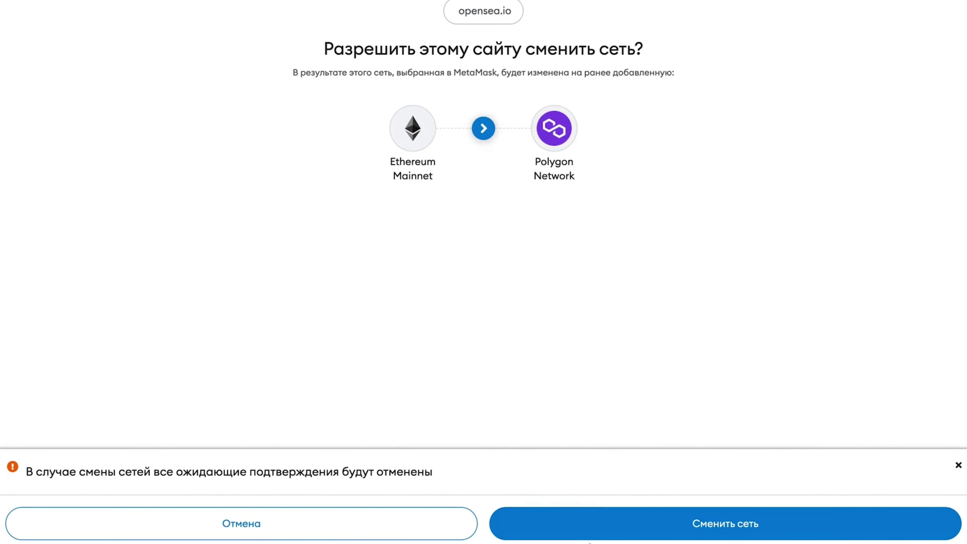
pyautogui.click(601, 524)
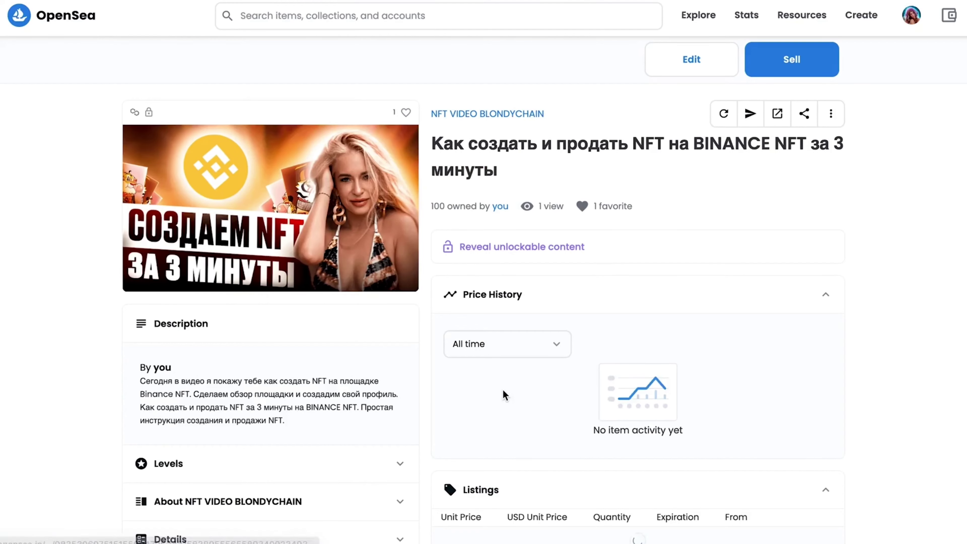
# Review the listed item's price, listings, levels, collection information, token details and item activity.
pyautogui.scroll(-3, 851, 307)
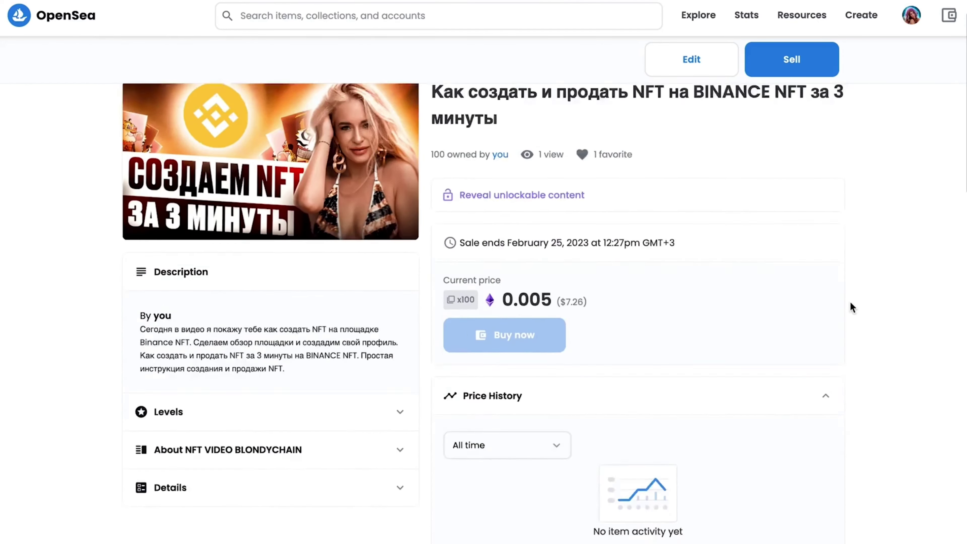
pyautogui.scroll(-3, 573, 224)
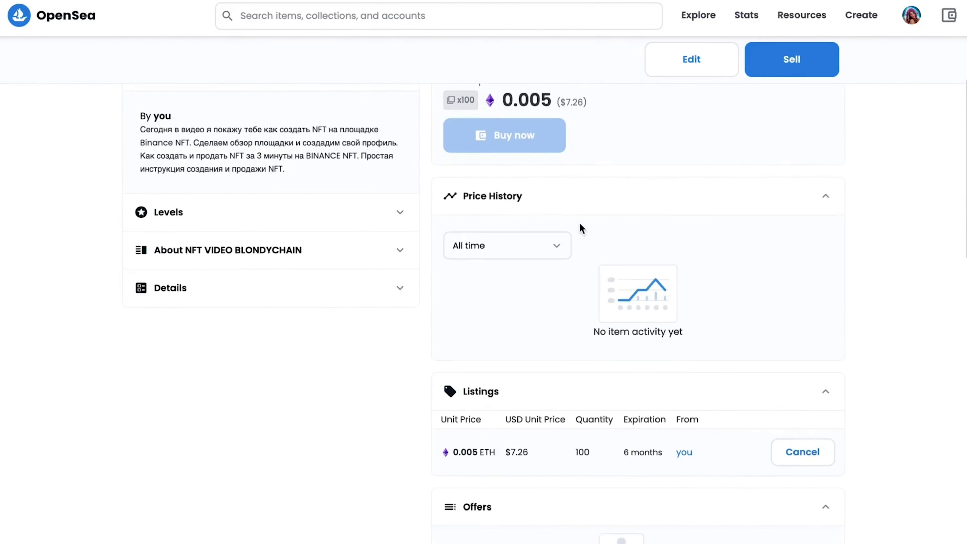
pyautogui.click(381, 210)
pyautogui.click(278, 300)
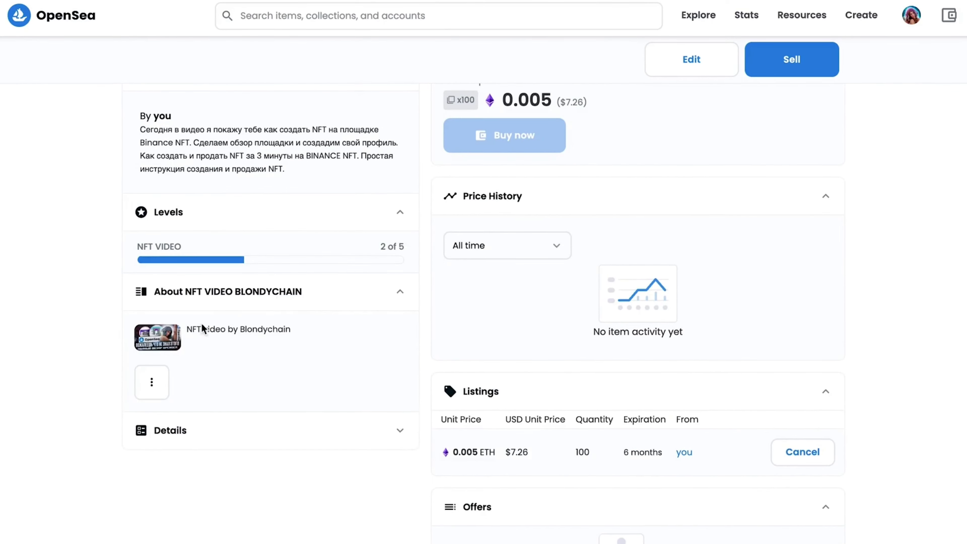
pyautogui.click(253, 435)
pyautogui.scroll(-6, 248, 451)
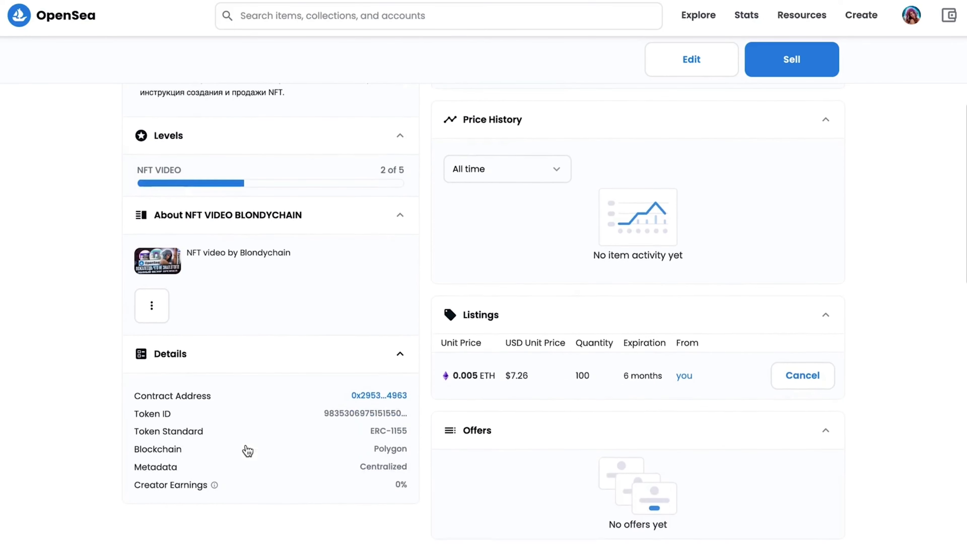
pyautogui.scroll(-5, 247, 448)
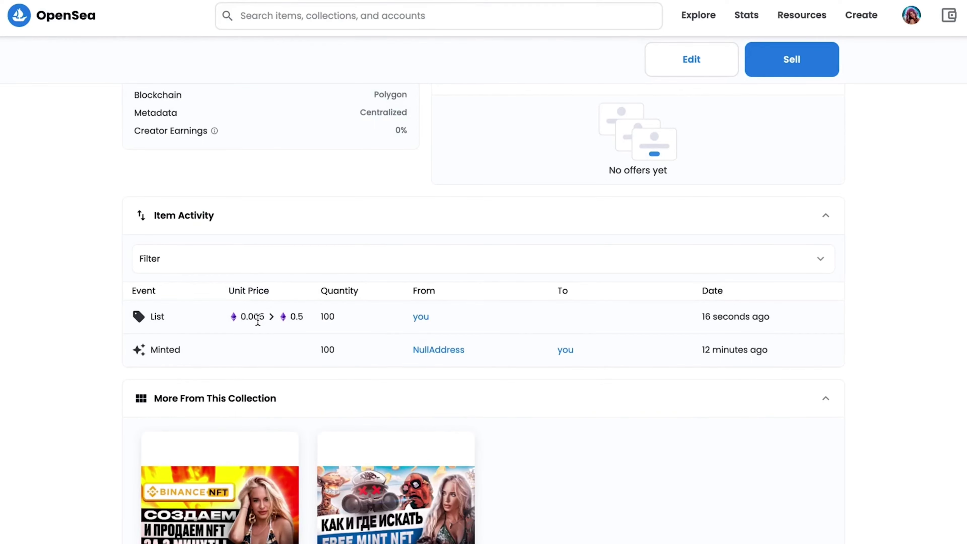
# Prepare the BINANCE NFT Mystery Boxes item's listing with quantity 100, unit price 0.006 ETH and a 6-month duration.
pyautogui.scroll(10, 534, 267)
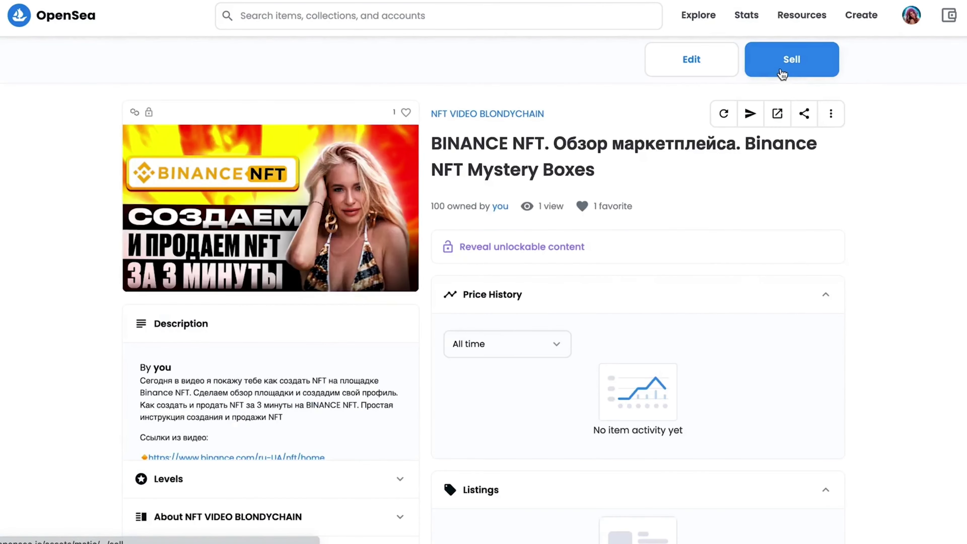
pyautogui.click(782, 74)
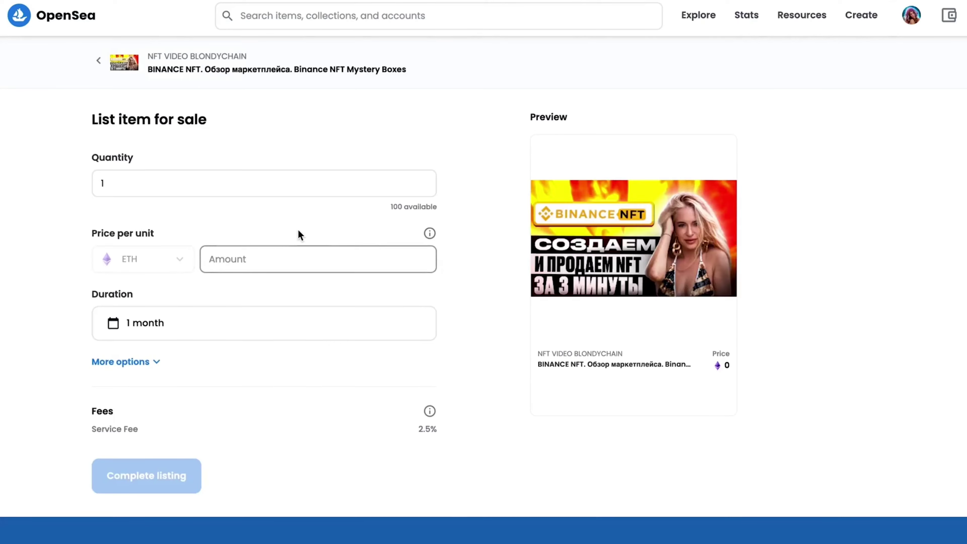
pyautogui.click(204, 334)
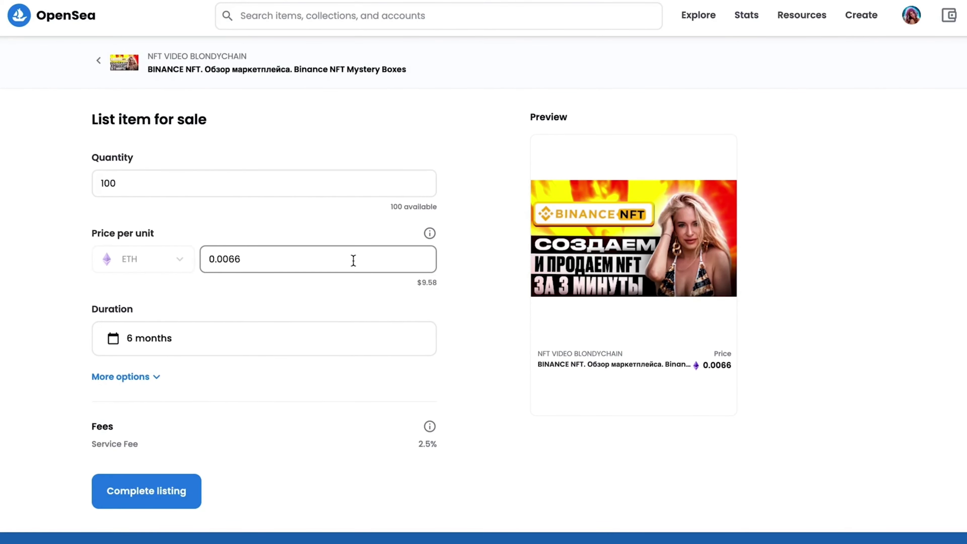
pyautogui.press('BackSpace')
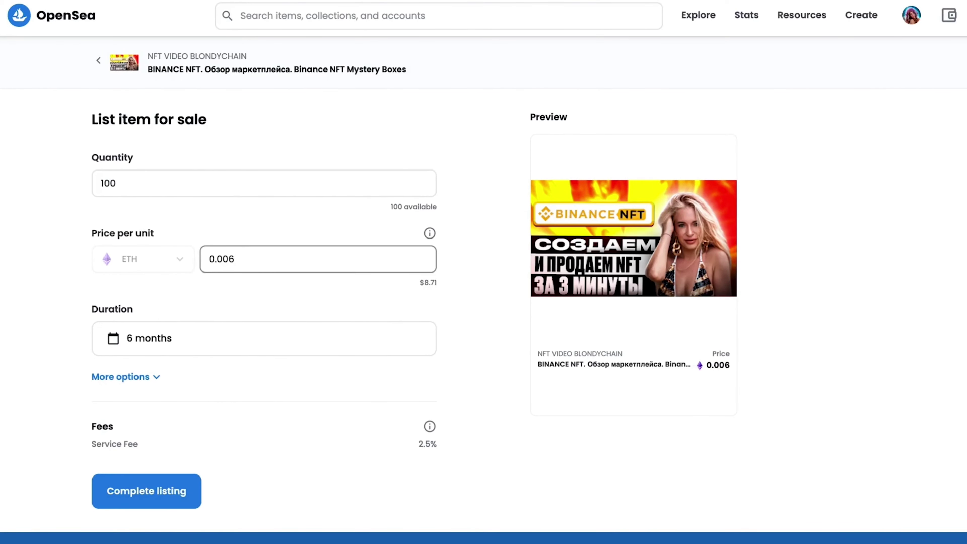
pyautogui.click(483, 278)
pyautogui.scroll(-2, 484, 279)
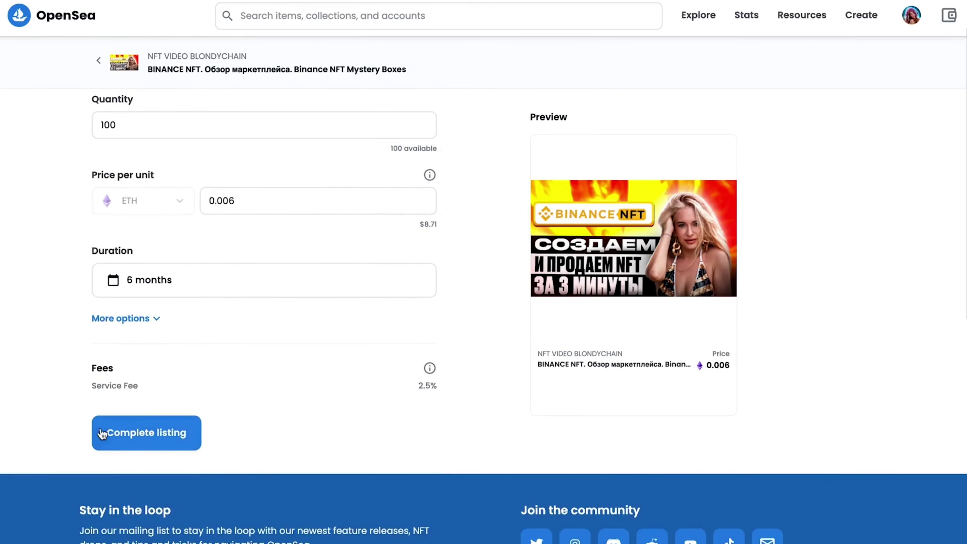
# Complete the BINANCE NFT listing, sign the MetaMask request after going through its message, and view the listed item.
pyautogui.click(142, 426)
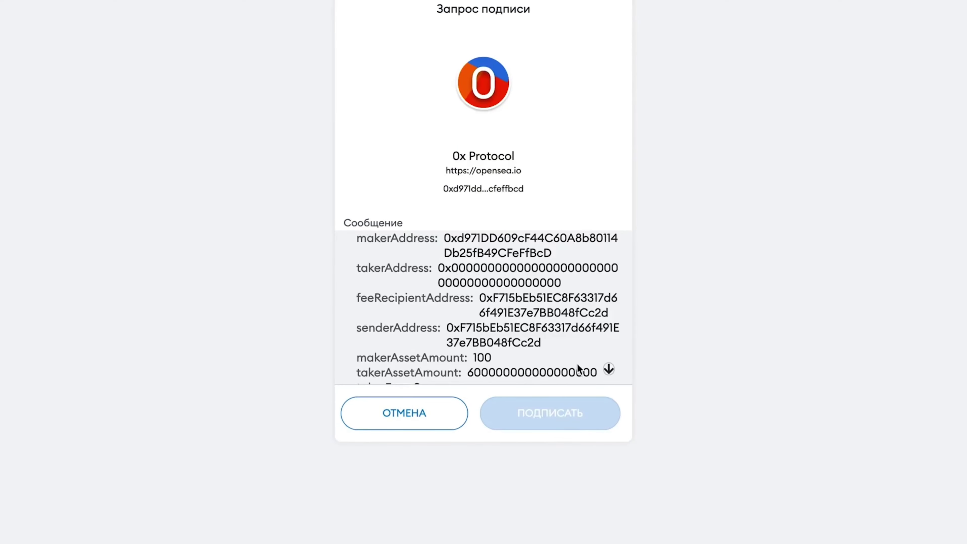
pyautogui.click(608, 370)
pyautogui.click(608, 370)
pyautogui.click(572, 419)
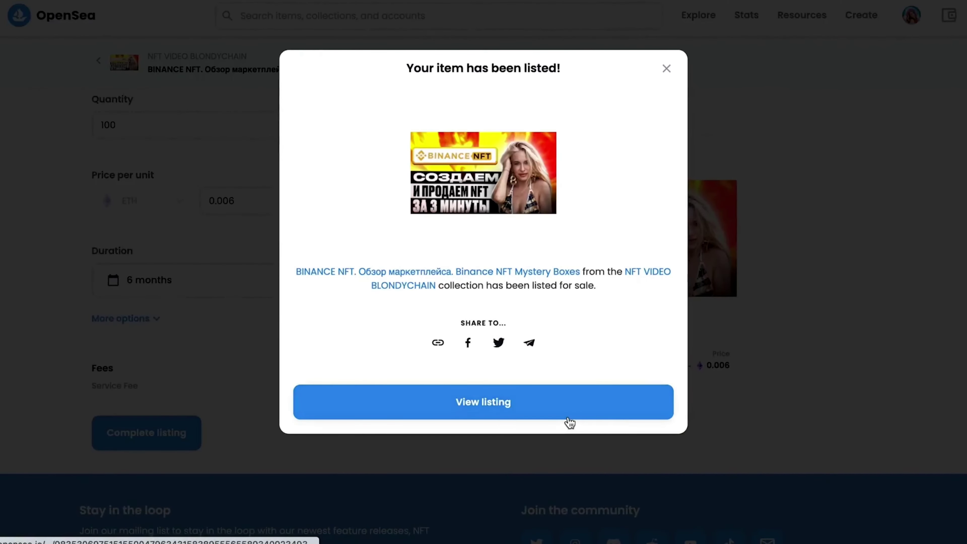
pyautogui.click(525, 400)
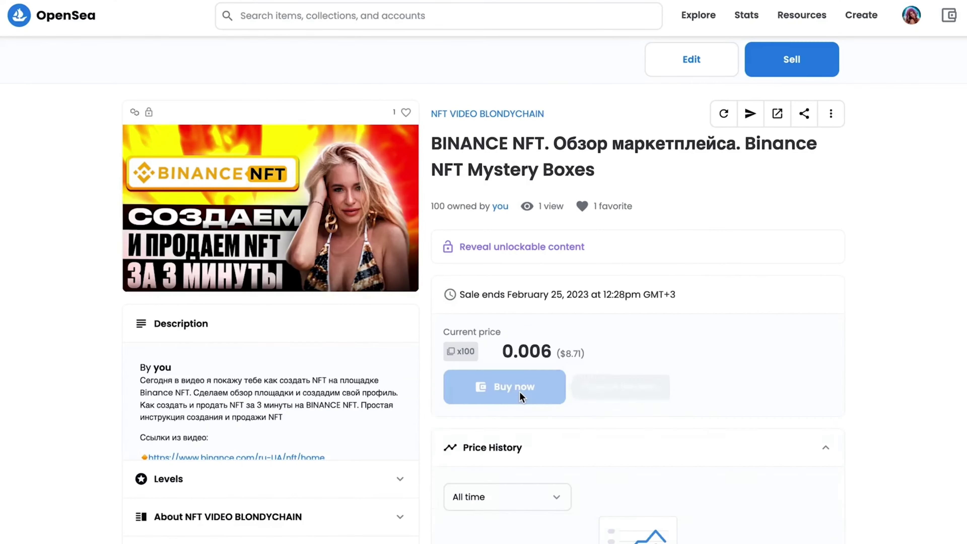
# Submit a sale listing for the collection's FREE MINT item with 100 units at 0.007 ETH each for 6 months.
pyautogui.scroll(-15, 862, 365)
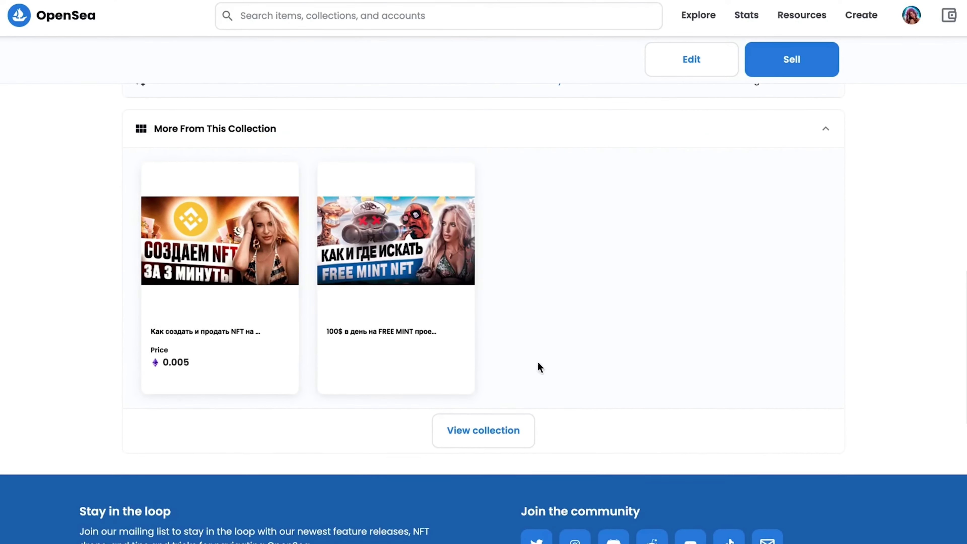
pyautogui.click(417, 324)
pyautogui.click(793, 58)
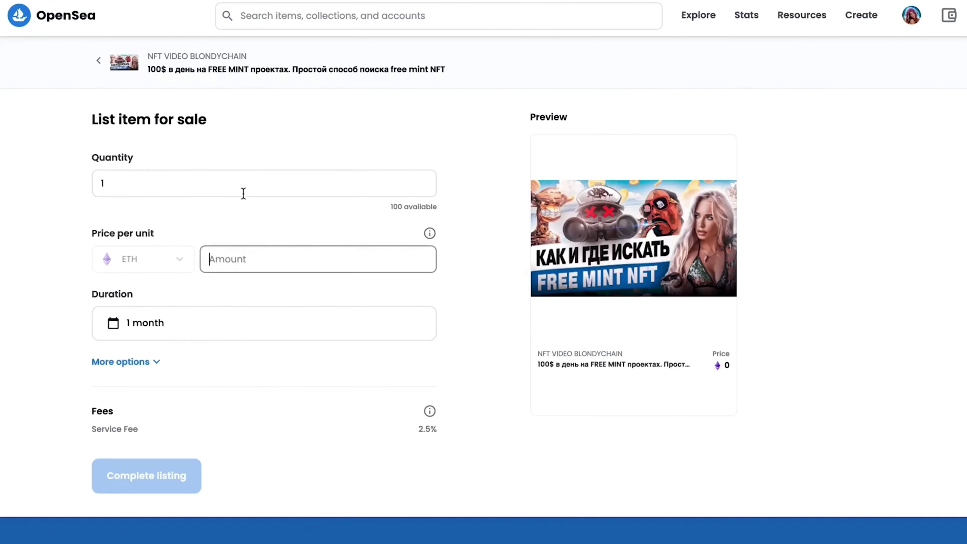
pyautogui.write('0.007')
pyautogui.scroll(-3, 464, 296)
pyautogui.click(201, 283)
pyautogui.click(201, 283)
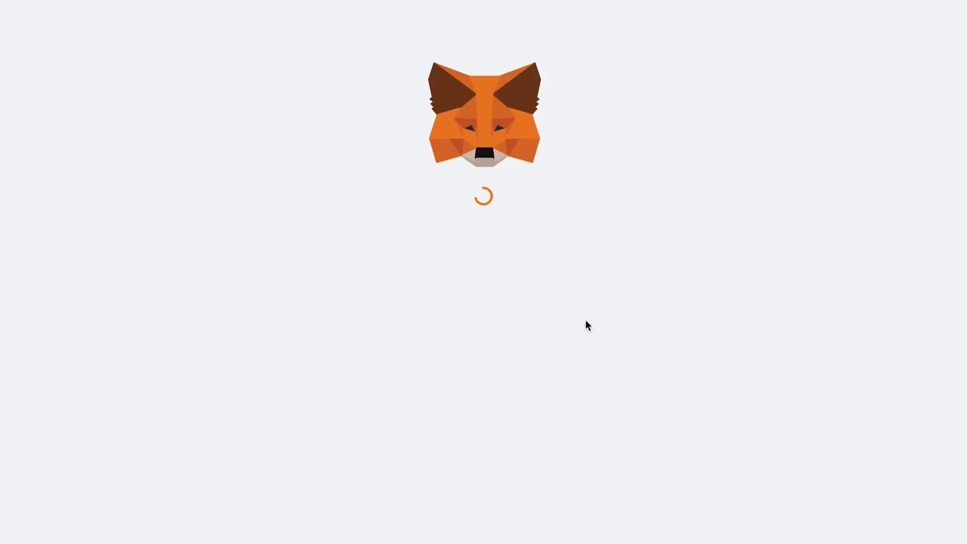
# Sign the FREE MINT listing's MetaMask request and view the listed item.
pyautogui.click(609, 370)
pyautogui.click(569, 404)
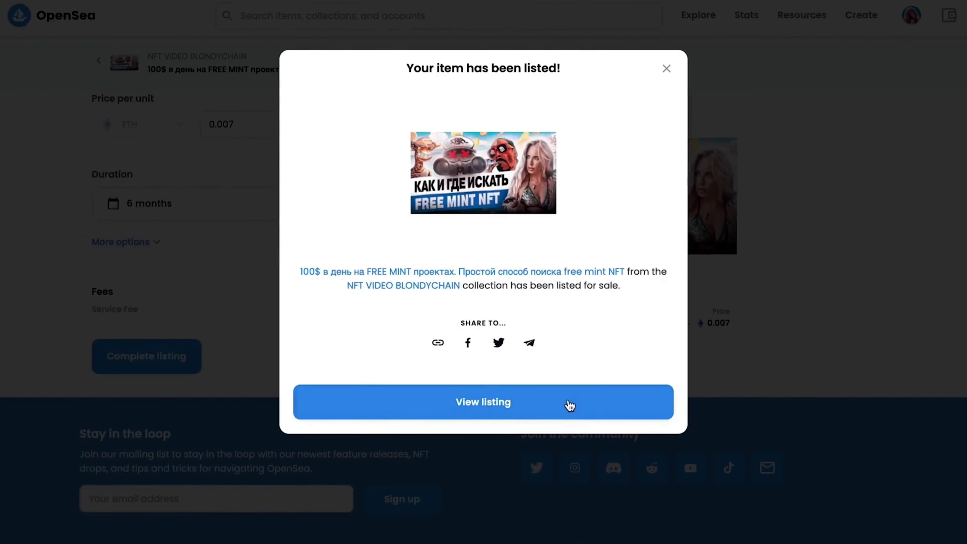
pyautogui.click(568, 404)
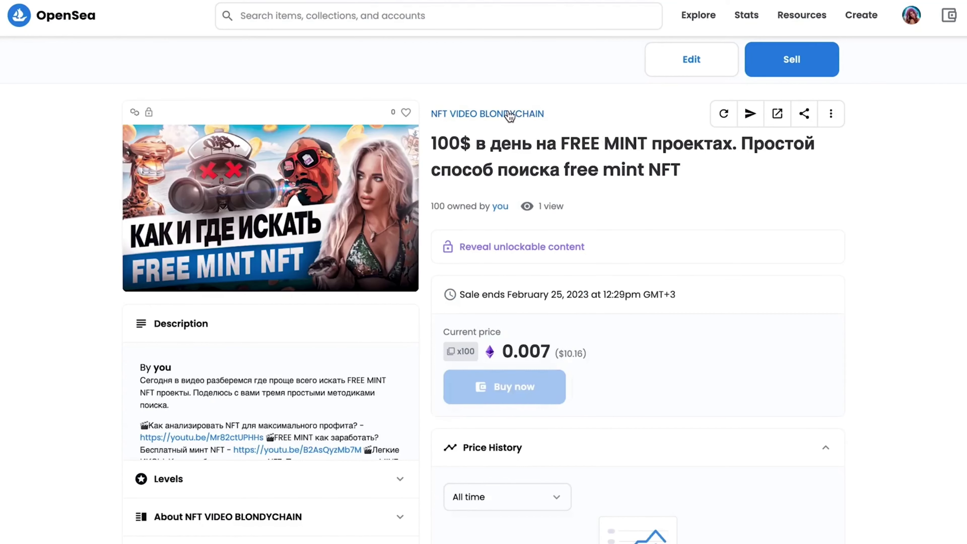
# Review the items in the NFT VIDEO BLONDYCHAIN collection and the FREE MINT item's description, price and listings.
pyautogui.click(508, 113)
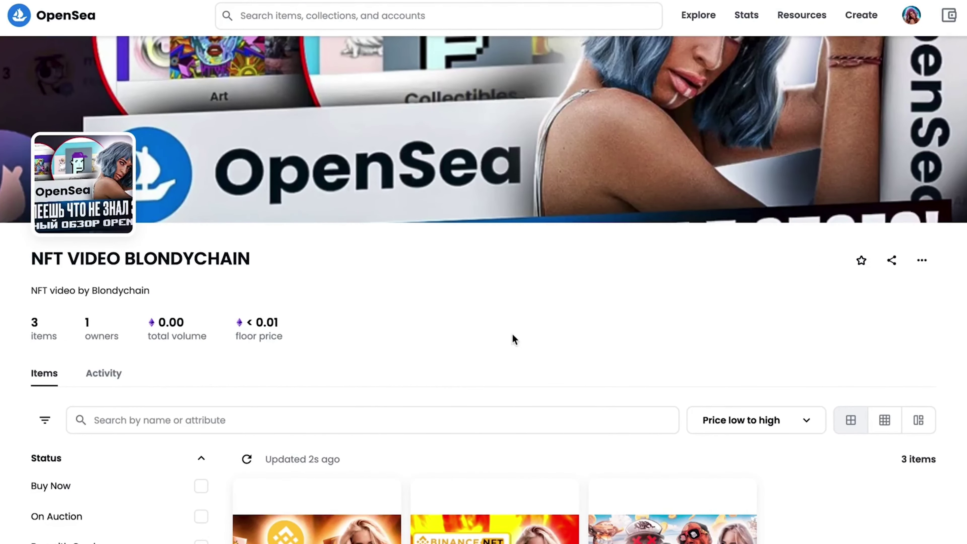
pyautogui.scroll(-5, 514, 339)
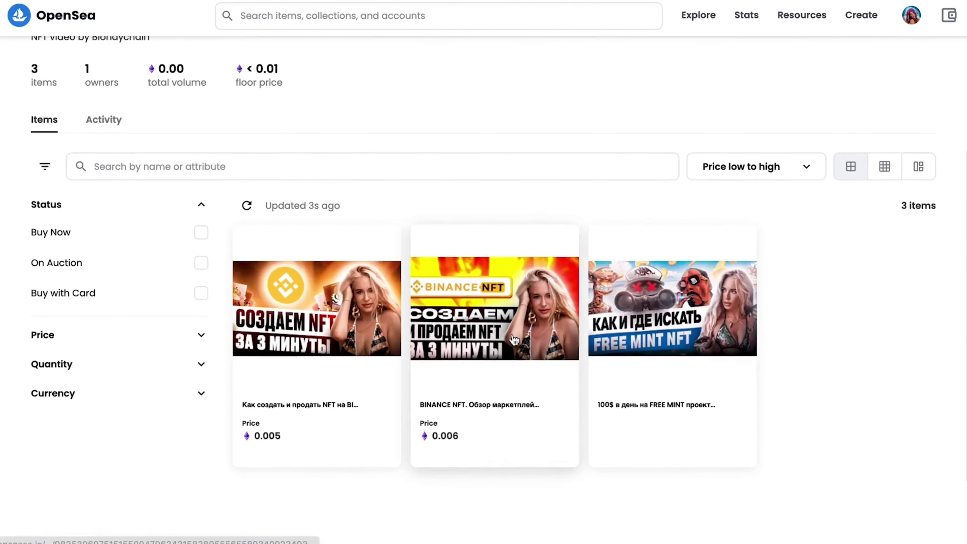
pyautogui.click(642, 347)
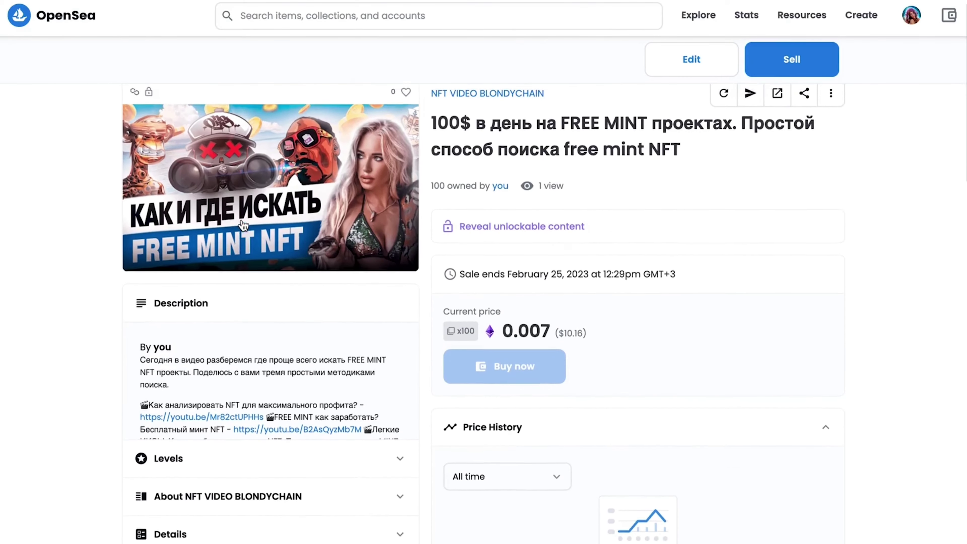
pyautogui.scroll(-2, 300, 345)
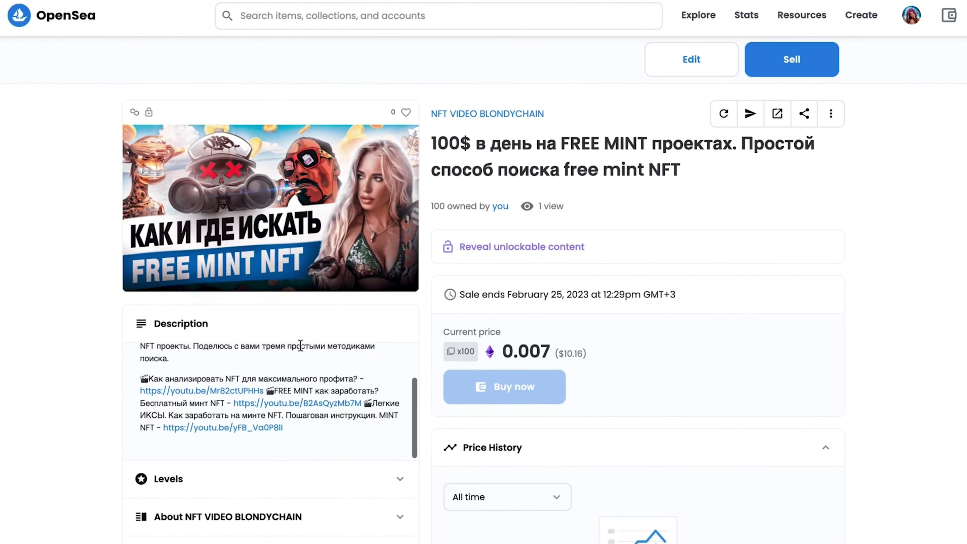
pyautogui.scroll(-3, 295, 417)
pyautogui.scroll(-2, 296, 421)
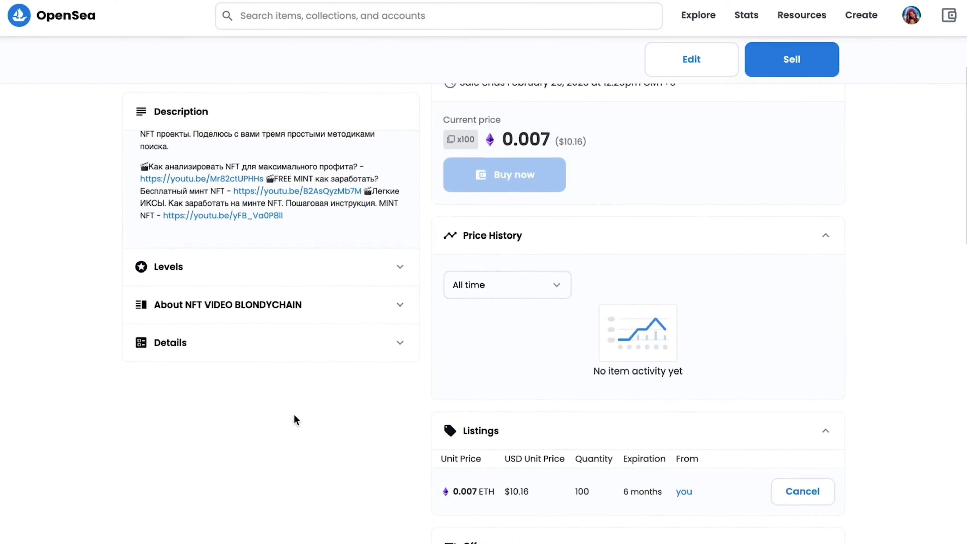
pyautogui.scroll(2, 362, 247)
pyautogui.scroll(5, 360, 241)
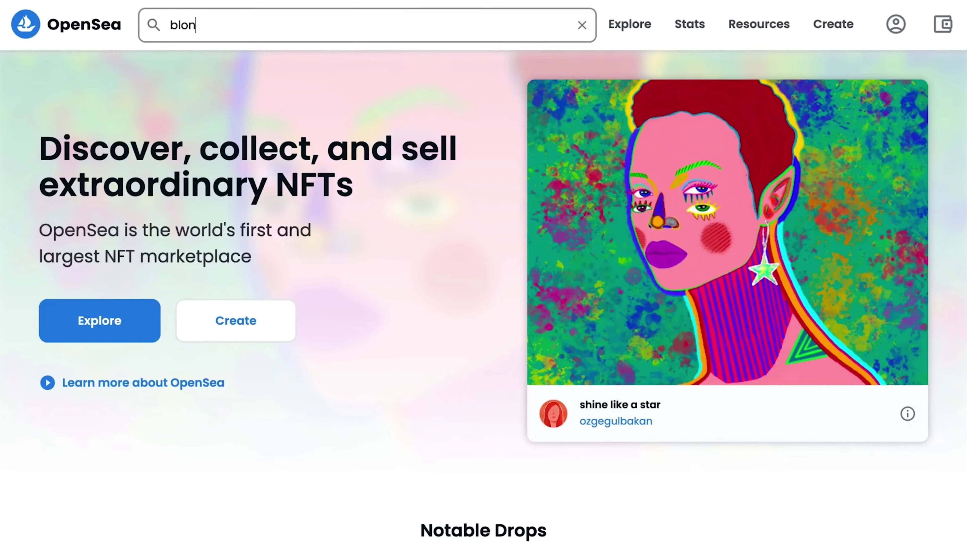
# Search OpenSea for blondychain and browse the results for the NFT VIDEO BLONDYCHAIN items.
pyautogui.write('dy')
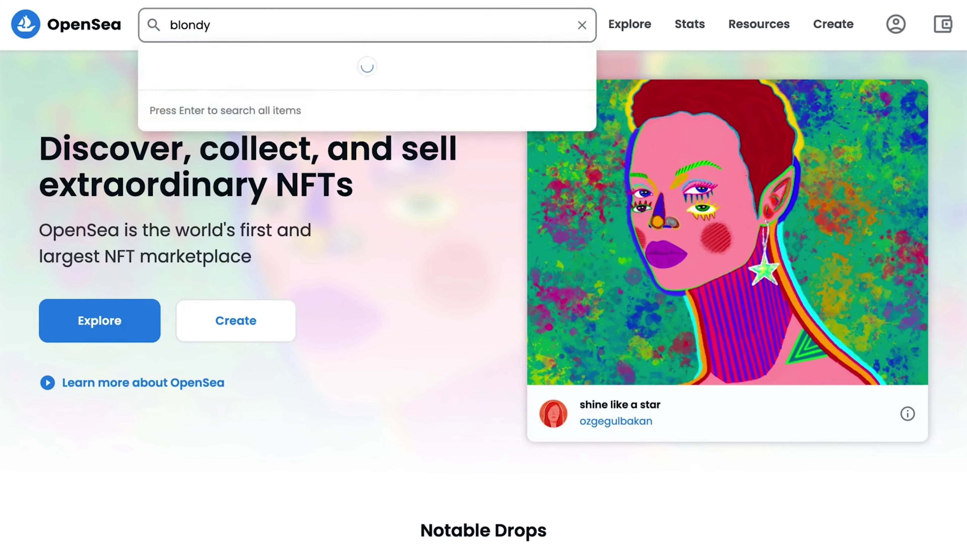
pyautogui.write('chain')
pyautogui.press('Return')
pyautogui.scroll(-10, 589, 149)
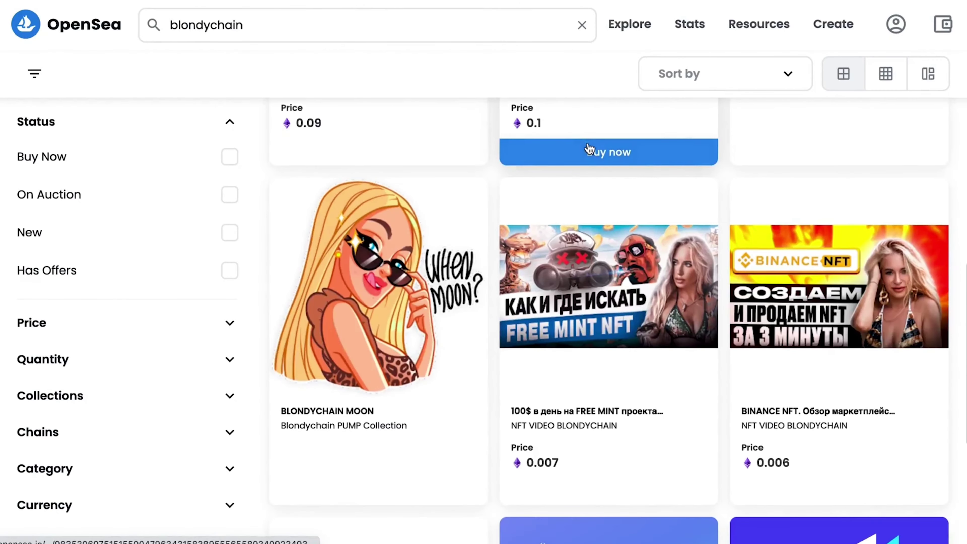
pyautogui.scroll(-5, 590, 148)
pyautogui.scroll(-3, 590, 148)
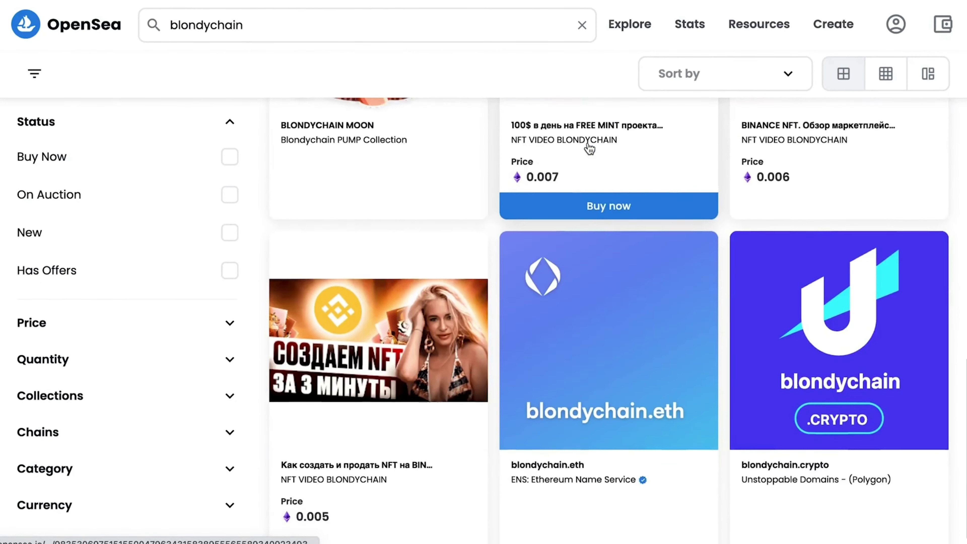
pyautogui.scroll(-1, 589, 149)
pyautogui.scroll(5, 589, 148)
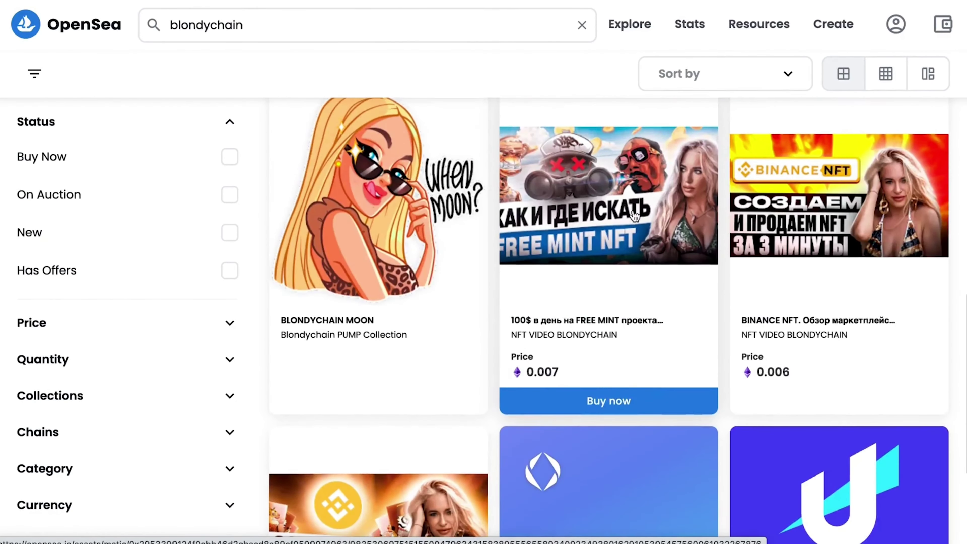
# Start buying the FREE MINT item from the search results, connecting a MetaMask wallet and accepting OpenSea's terms.
pyautogui.click(614, 189)
pyautogui.click(544, 429)
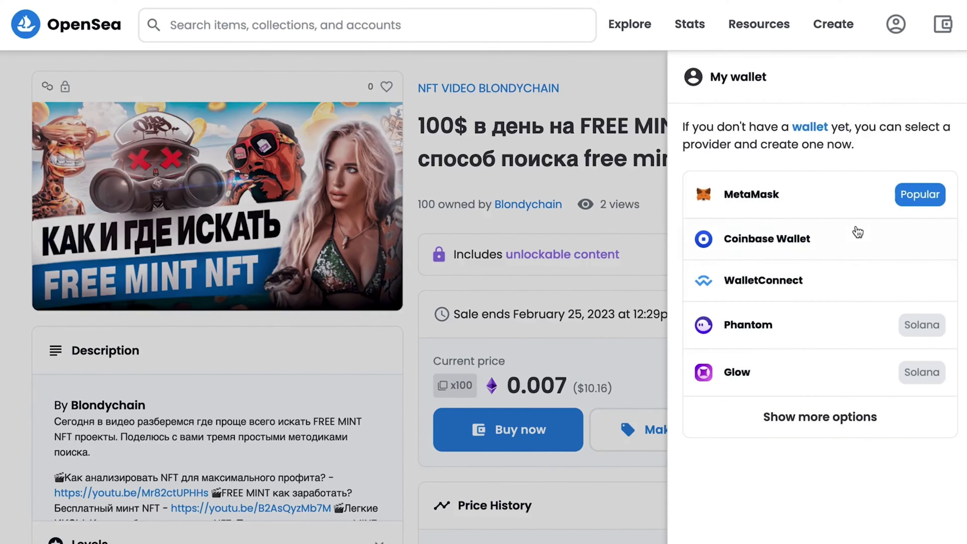
pyautogui.click(780, 202)
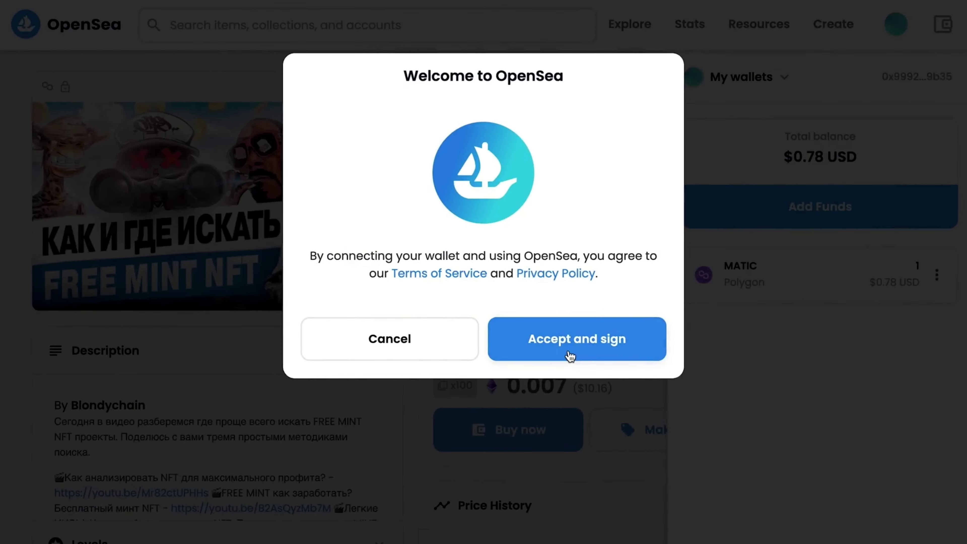
pyautogui.click(570, 357)
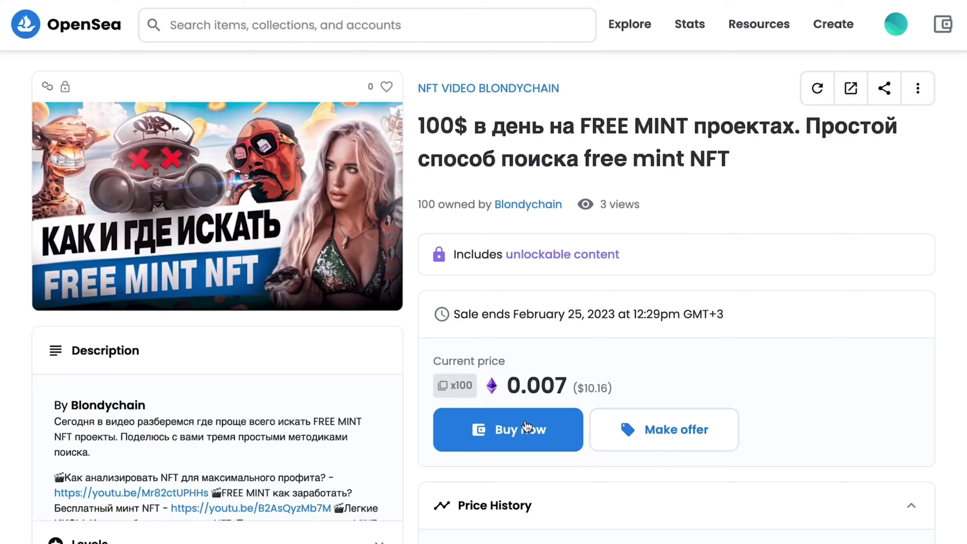
# Purchase one unit of the FREE MINT item, acknowledging the unreviewed collection notice, and view the purchased item.
pyautogui.click(510, 430)
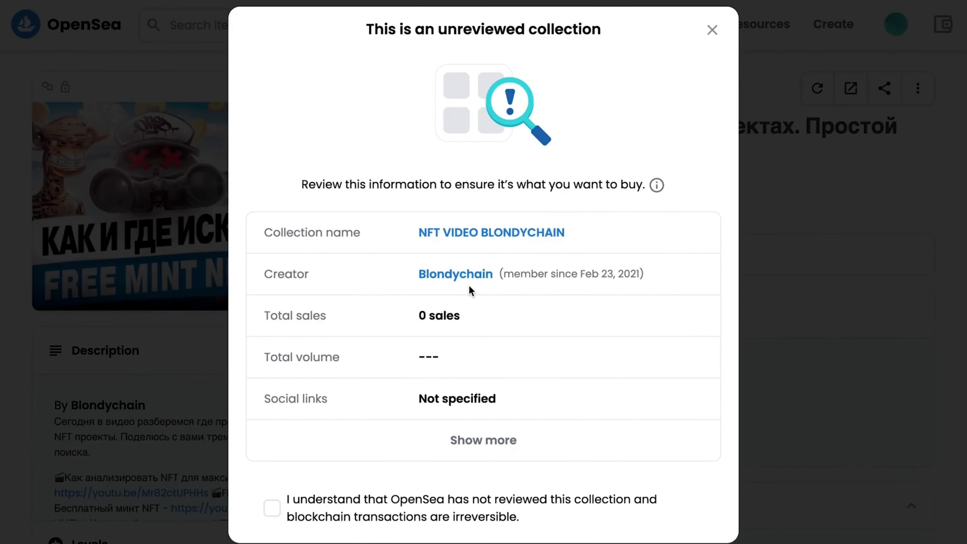
pyautogui.click(272, 509)
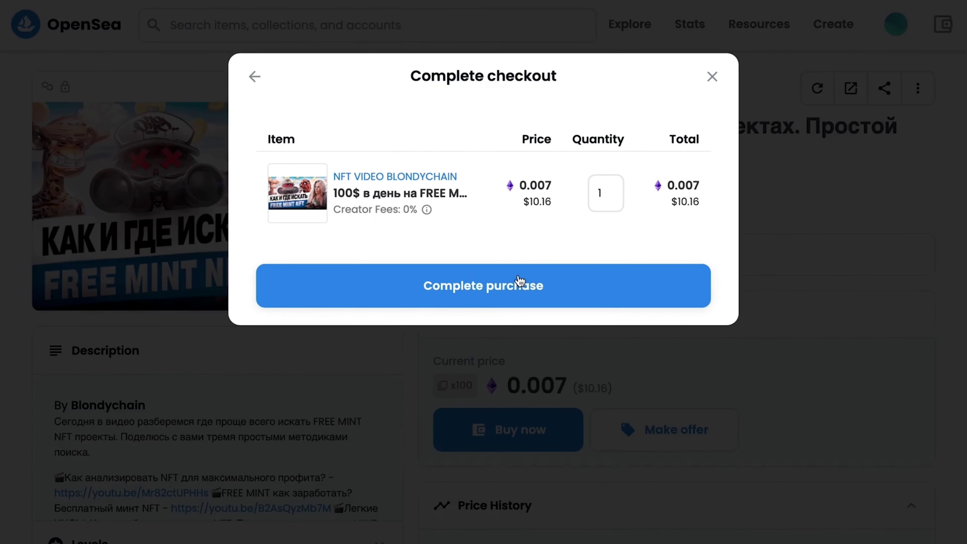
pyautogui.click(476, 285)
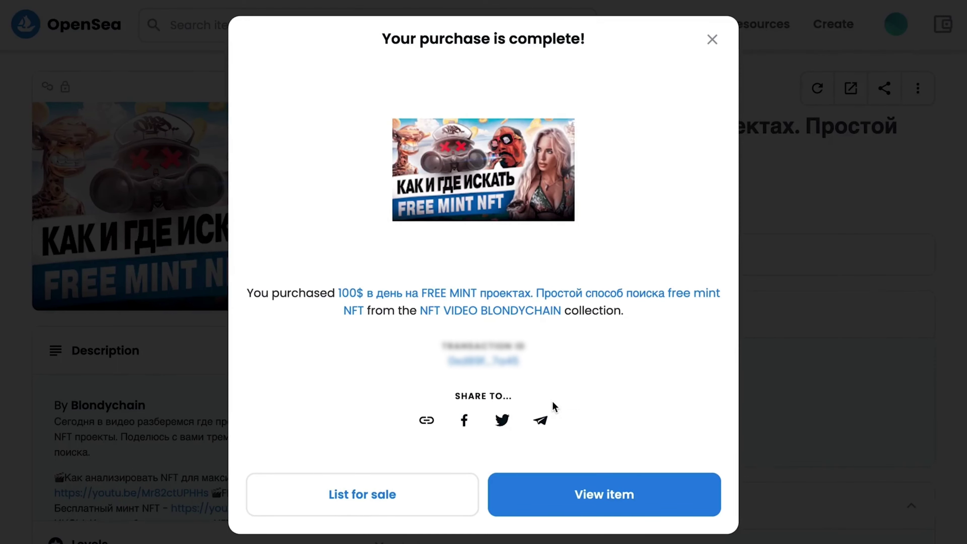
pyautogui.click(568, 482)
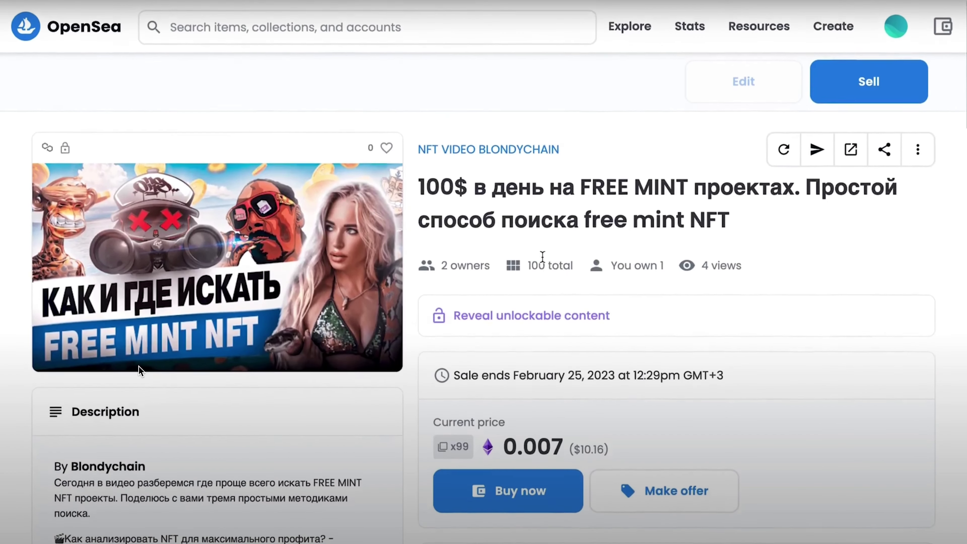
# Reveal the purchased item's unlockable content and review its price history, listings and offers.
pyautogui.click(529, 314)
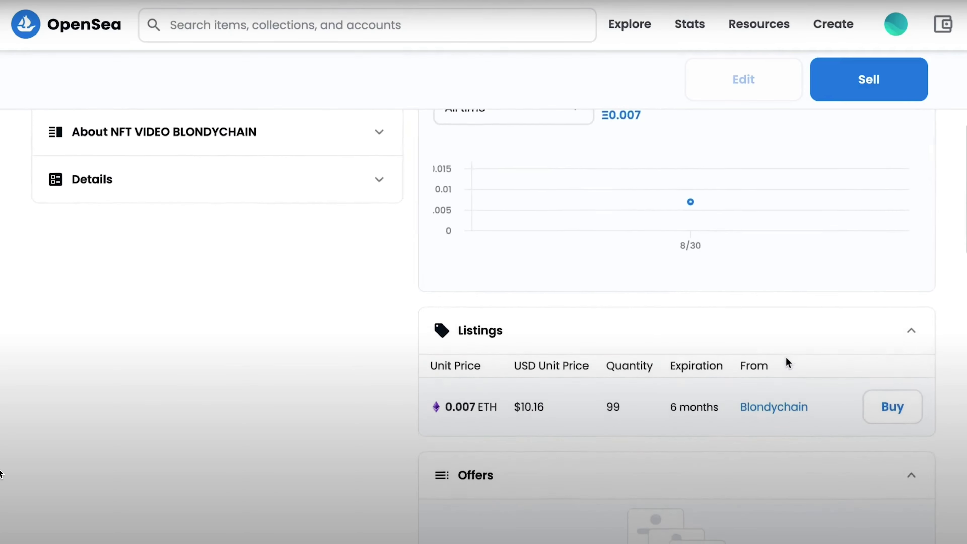
pyautogui.scroll(-5, 788, 363)
pyautogui.scroll(15, 788, 363)
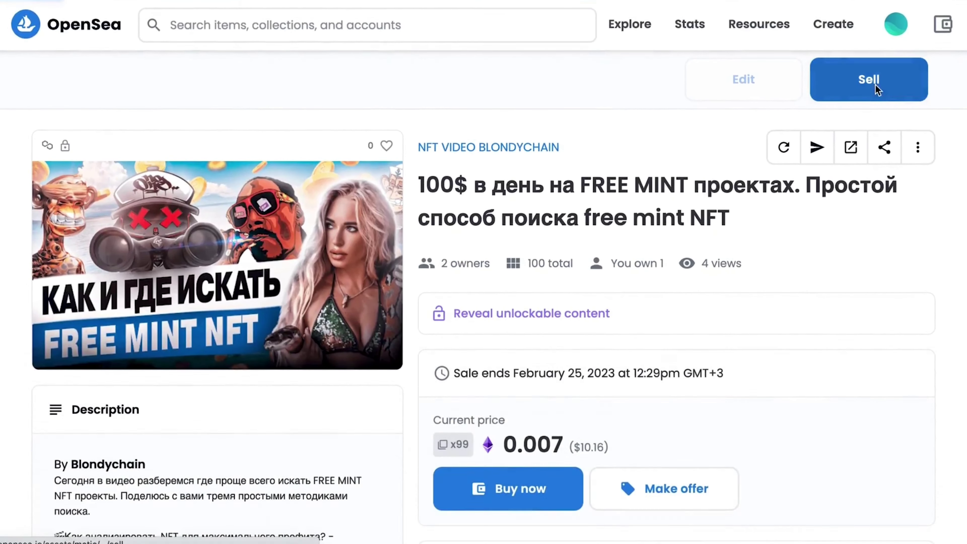
# Prepare a resale listing for the purchased FREE MINT item with a 6-month duration and a price of 0.1 ETH.
pyautogui.click(881, 81)
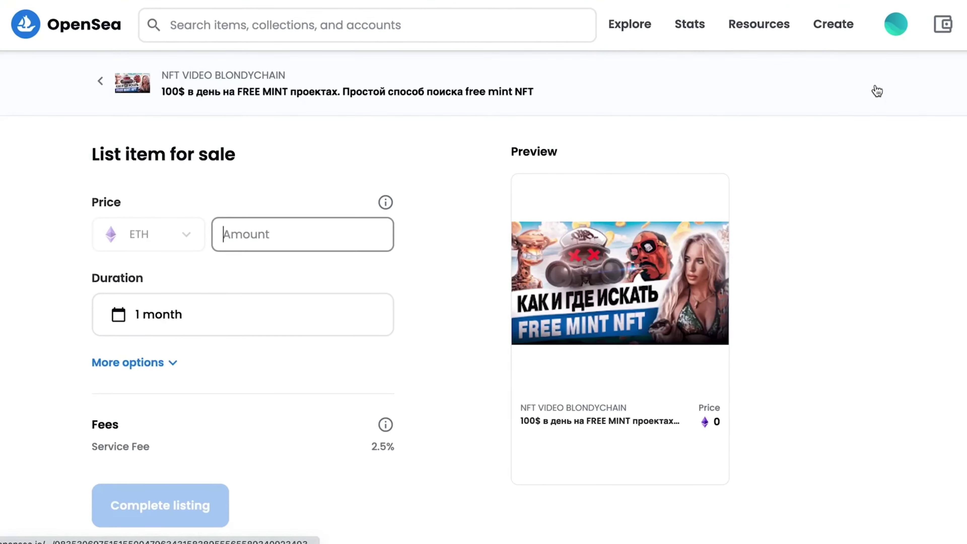
pyautogui.click(213, 316)
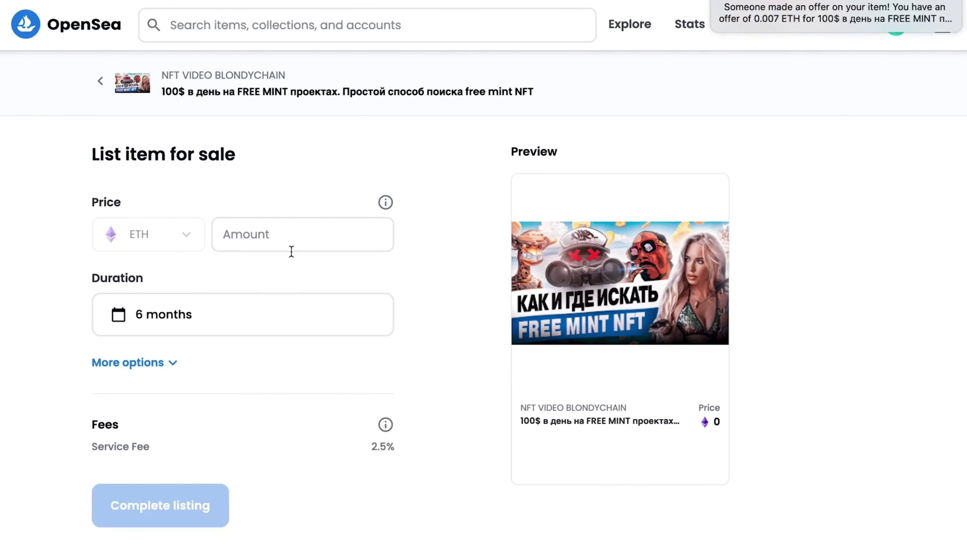
pyautogui.click(283, 246)
pyautogui.write('0.1')
# Complete the resale listing and sign its MetaMask signature request.
pyautogui.scroll(-4, 484, 305)
pyautogui.click(160, 364)
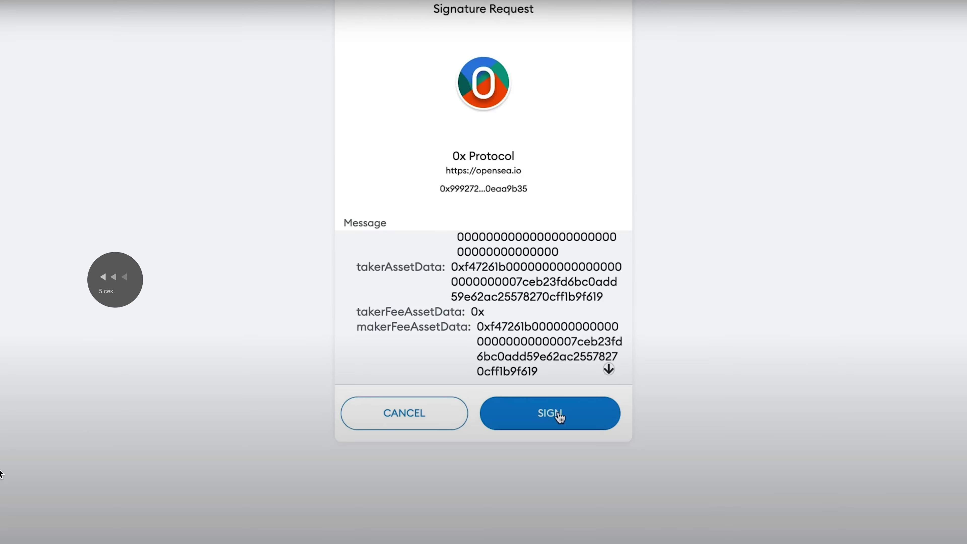
pyautogui.click(557, 413)
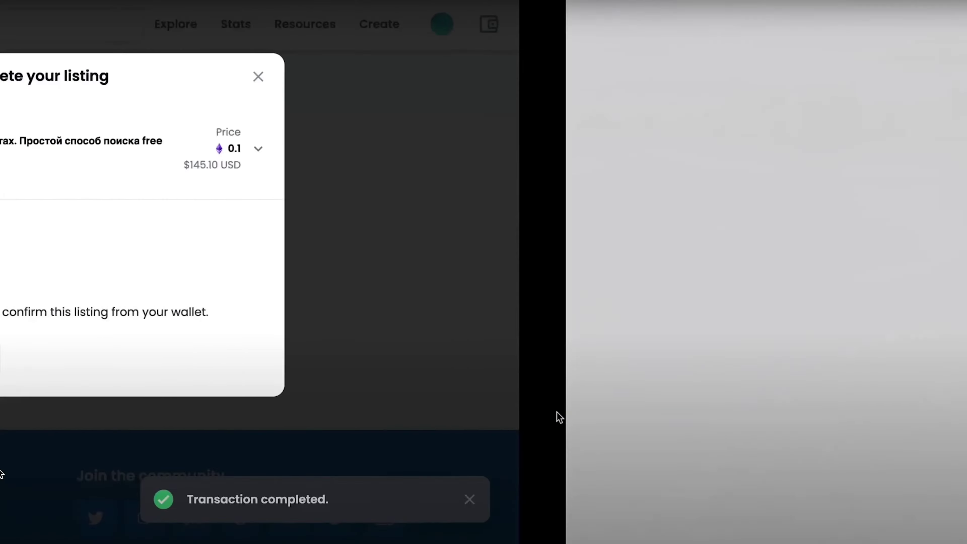